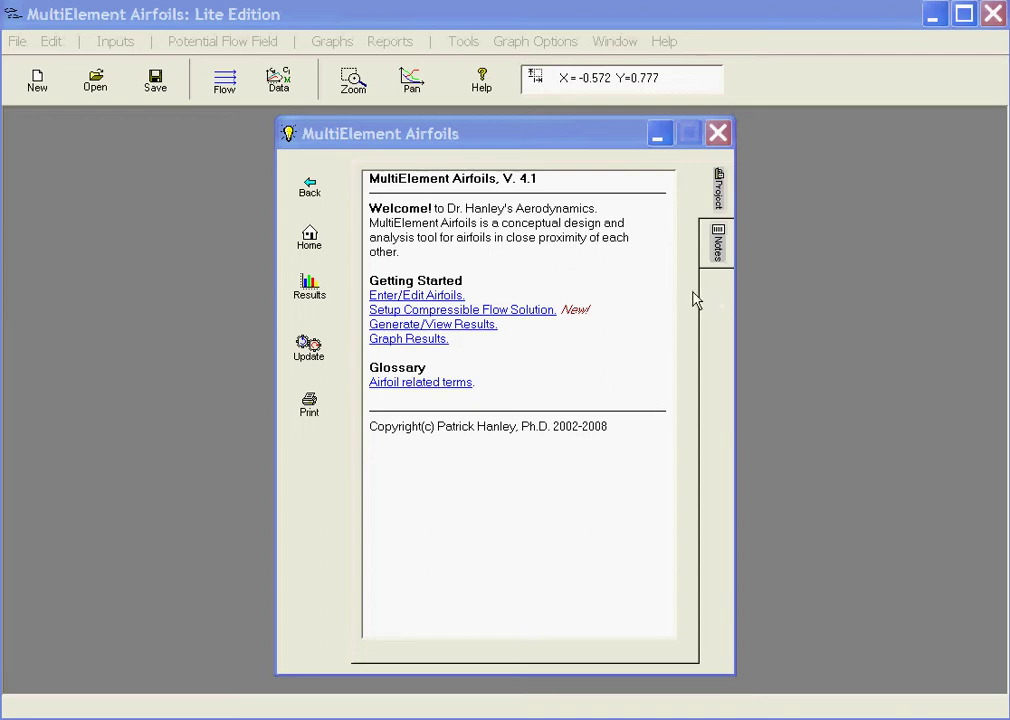
# - Add a 1 m chord NACA 0012 main airfoil at X-location 0 and zoom in around it
pyautogui.click(131, 45)
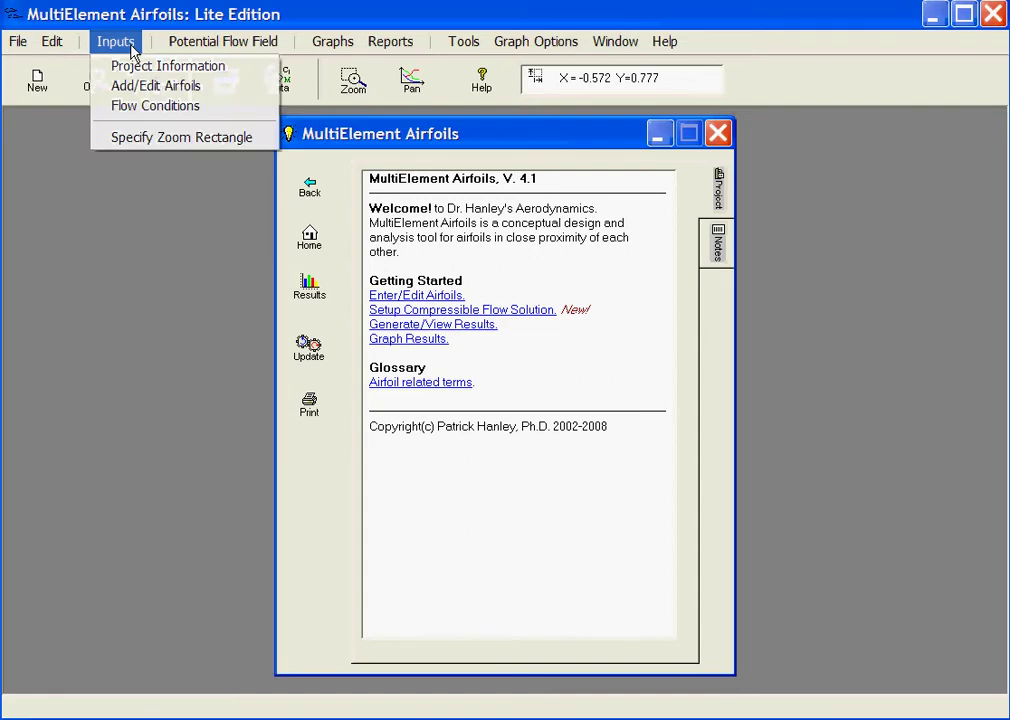
pyautogui.click(141, 90)
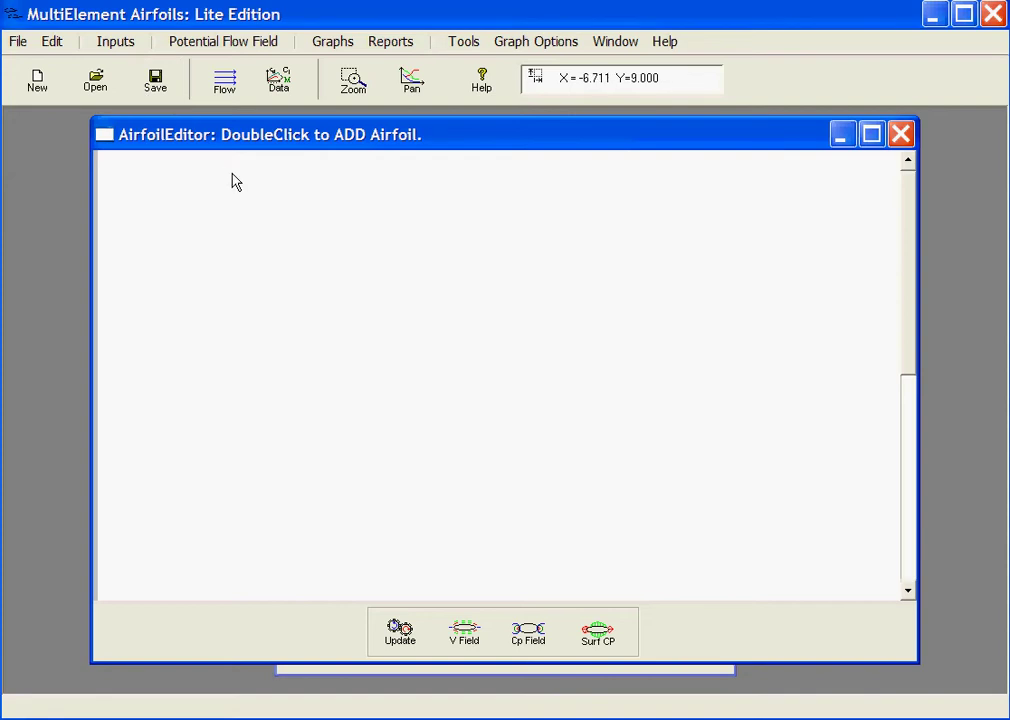
pyautogui.doubleClick(509, 383)
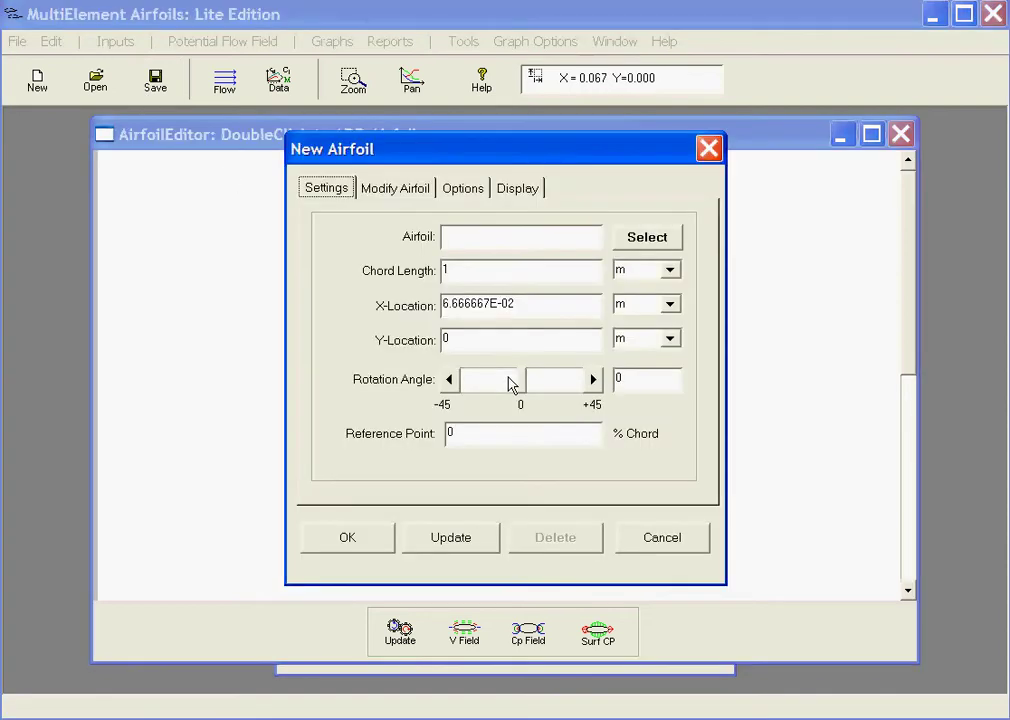
pyautogui.click(650, 238)
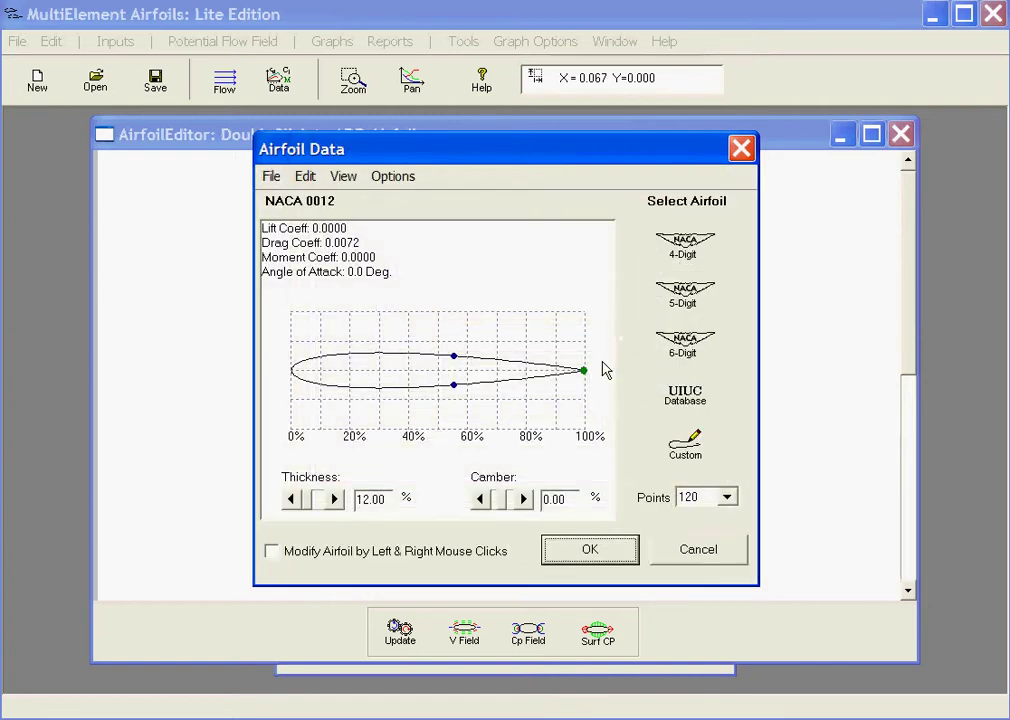
pyautogui.click(573, 560)
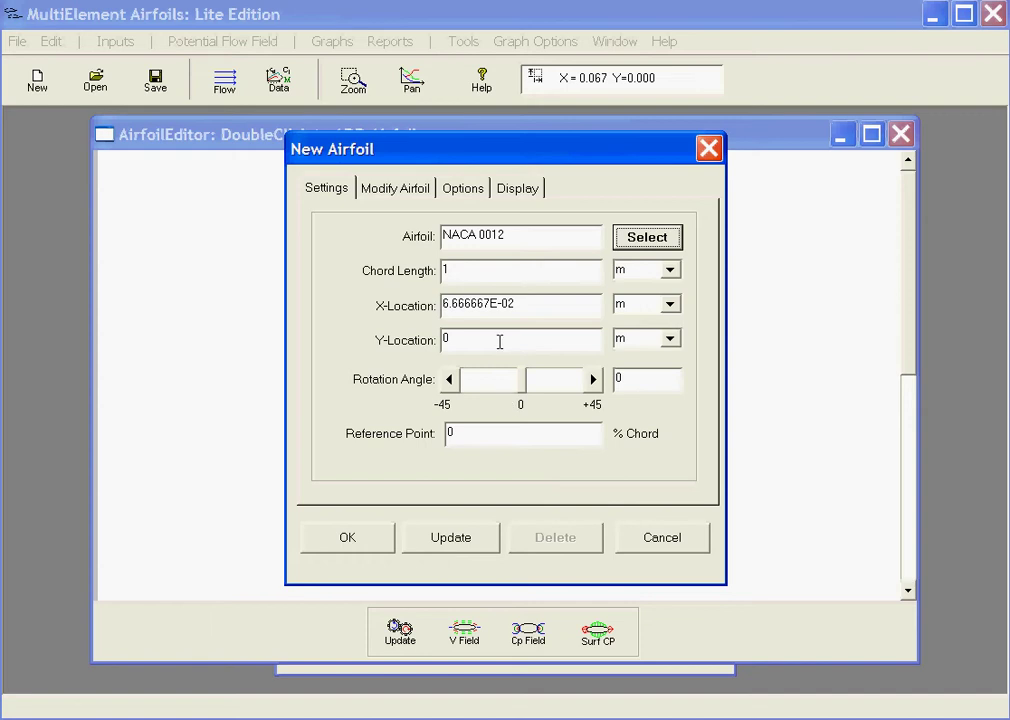
pyautogui.moveTo(522, 309); pyautogui.dragTo(388, 333)
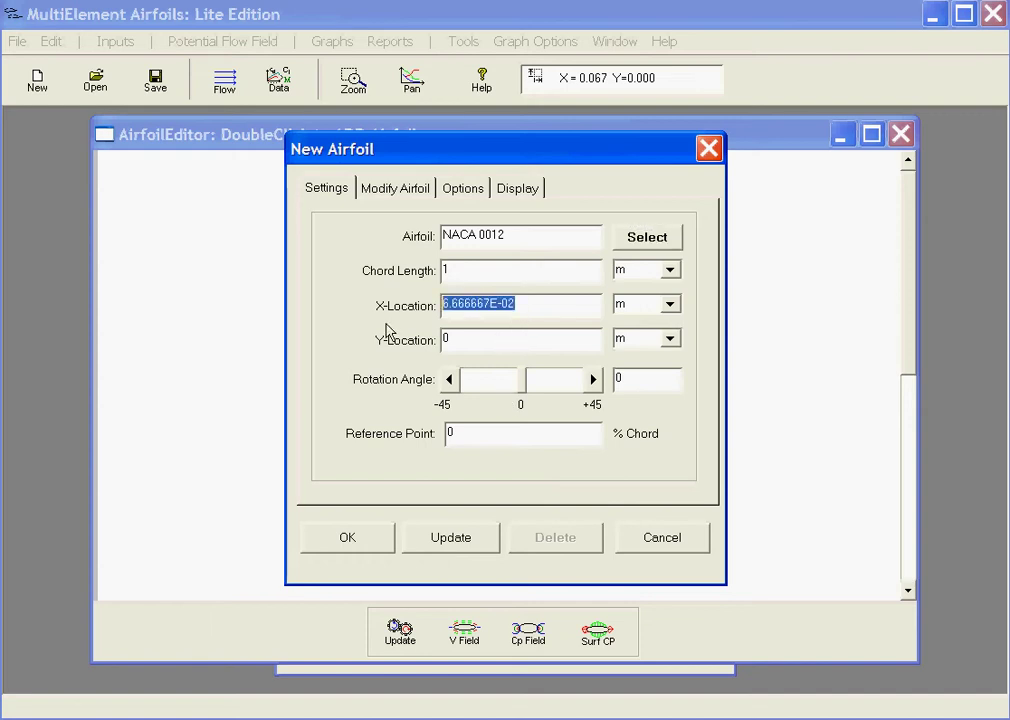
pyautogui.write('0')
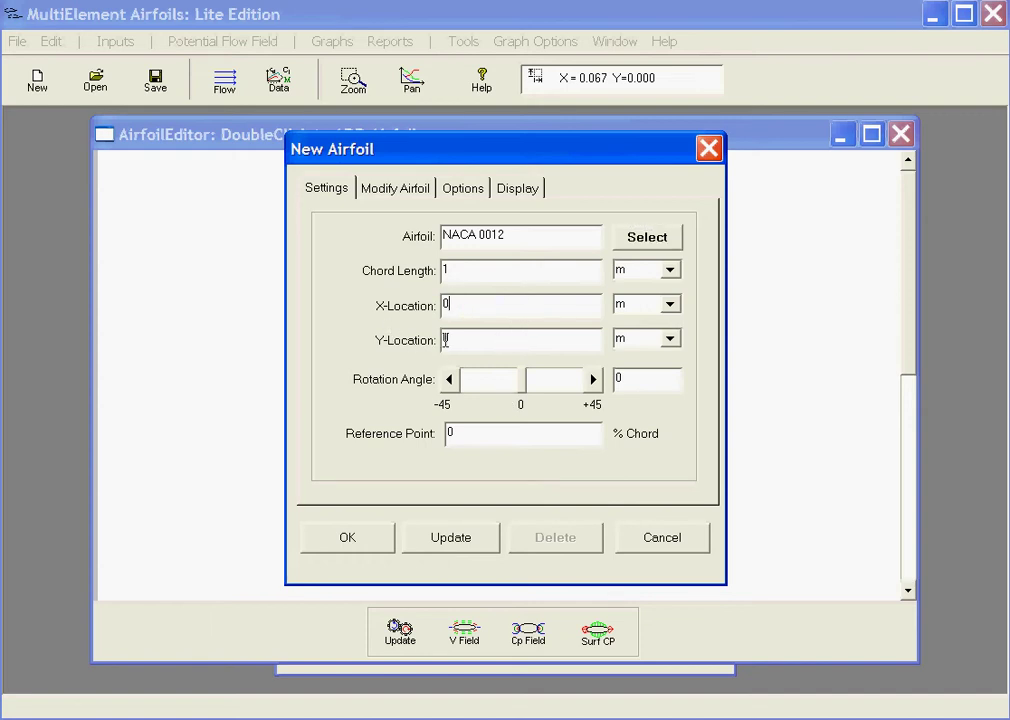
pyautogui.click(350, 539)
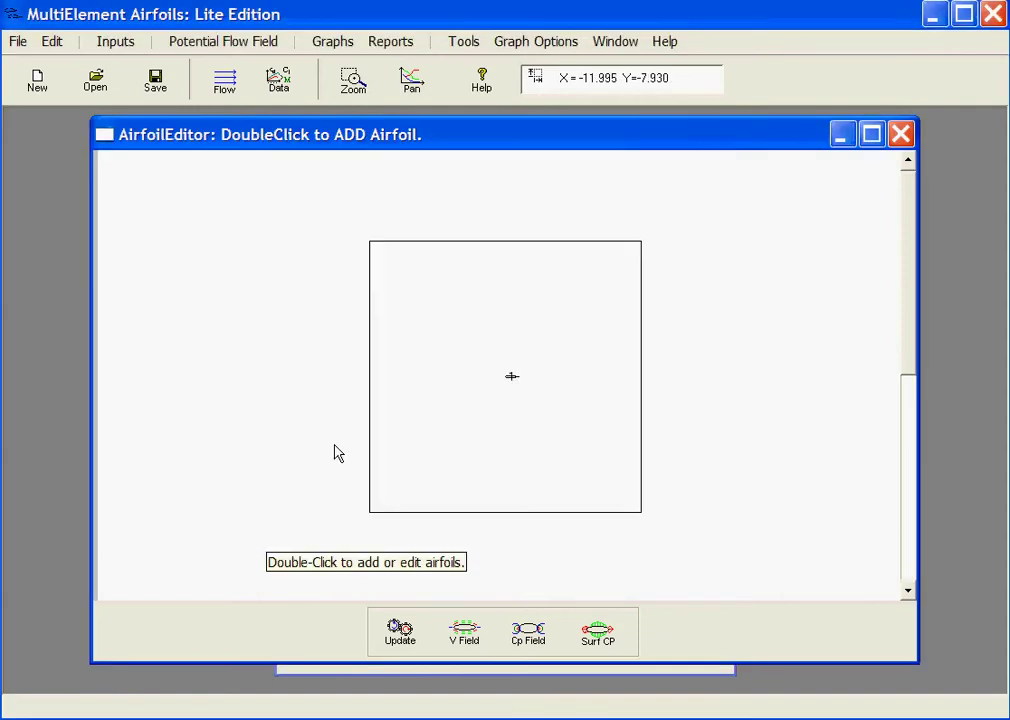
pyautogui.click(351, 88)
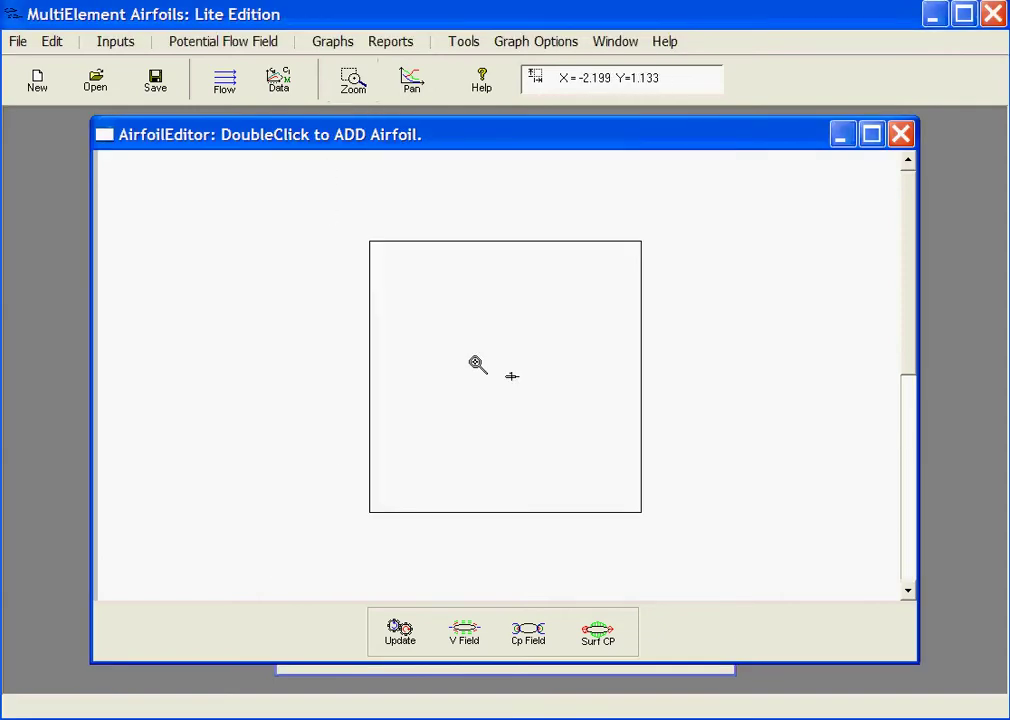
pyautogui.moveTo(497, 363); pyautogui.dragTo(527, 390)
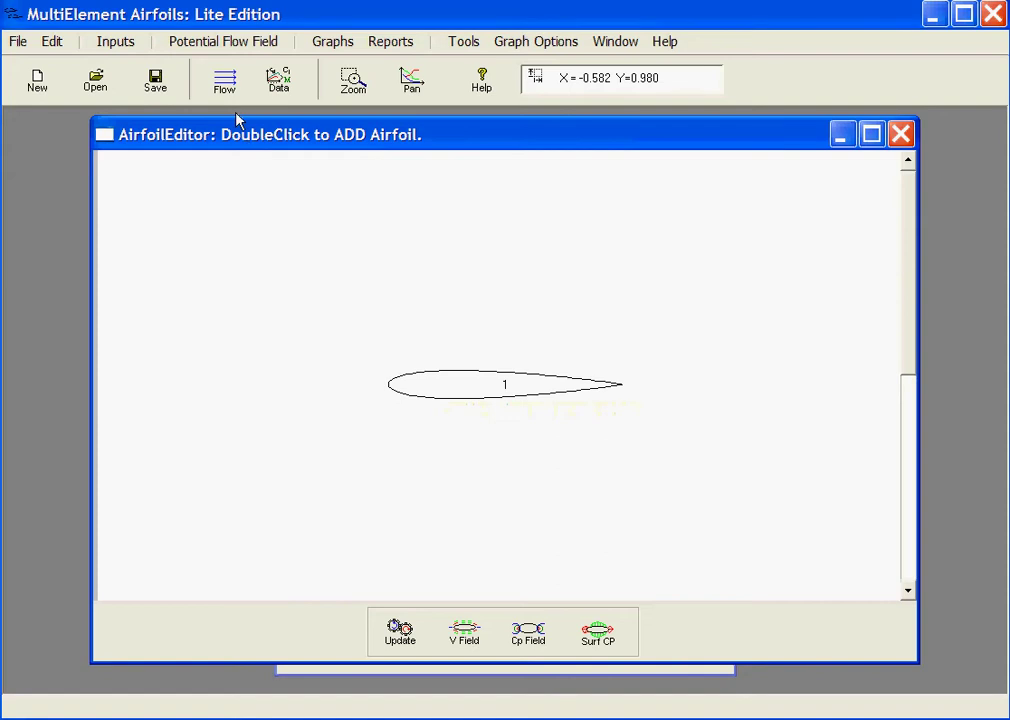
# - Set the flow's angle of attack to 5°
pyautogui.click(226, 82)
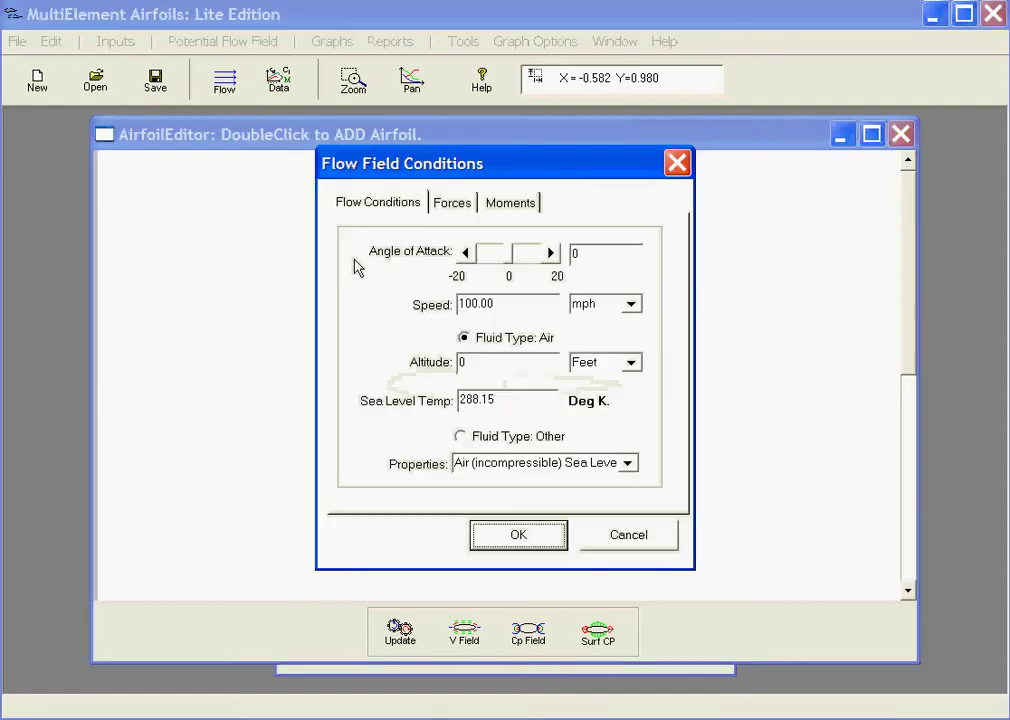
pyautogui.click(570, 256)
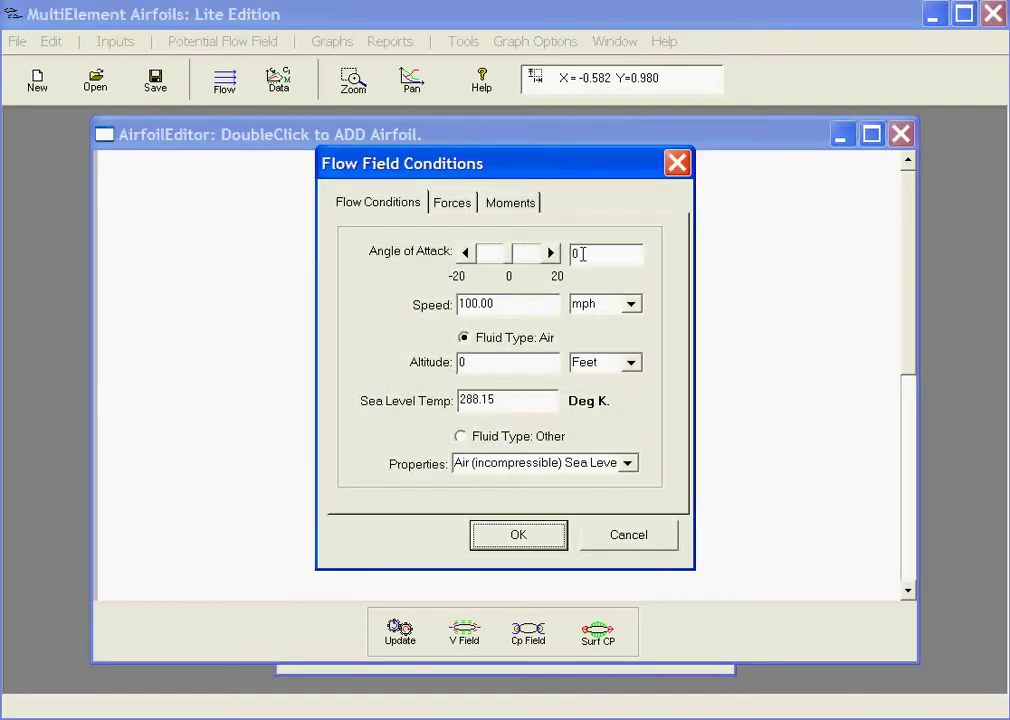
pyautogui.write('5')
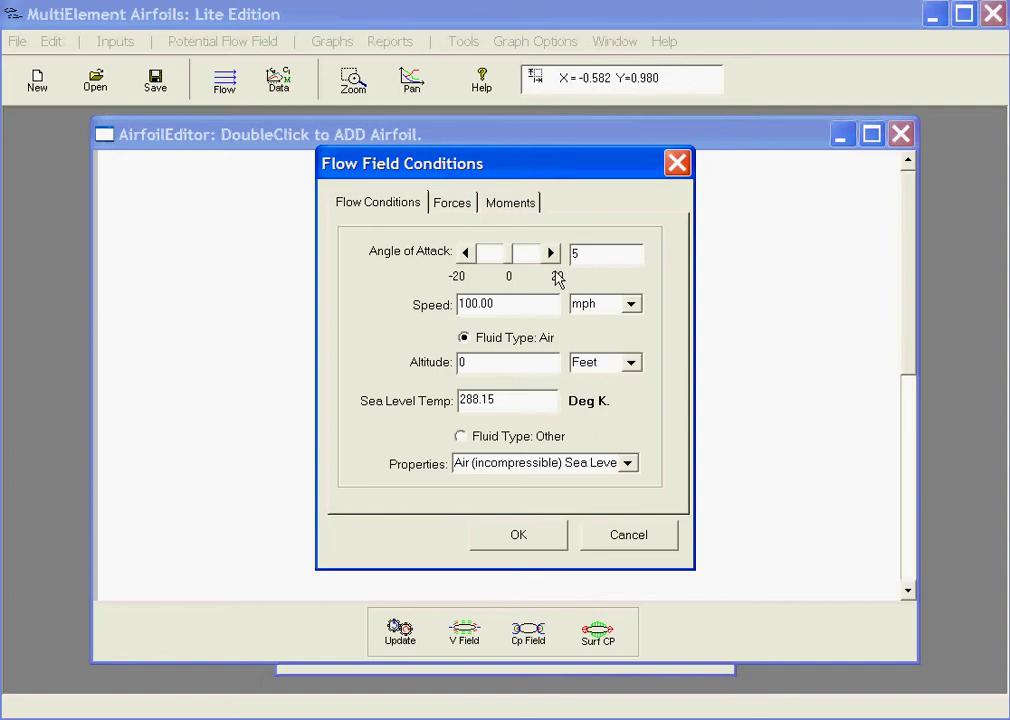
pyautogui.click(518, 540)
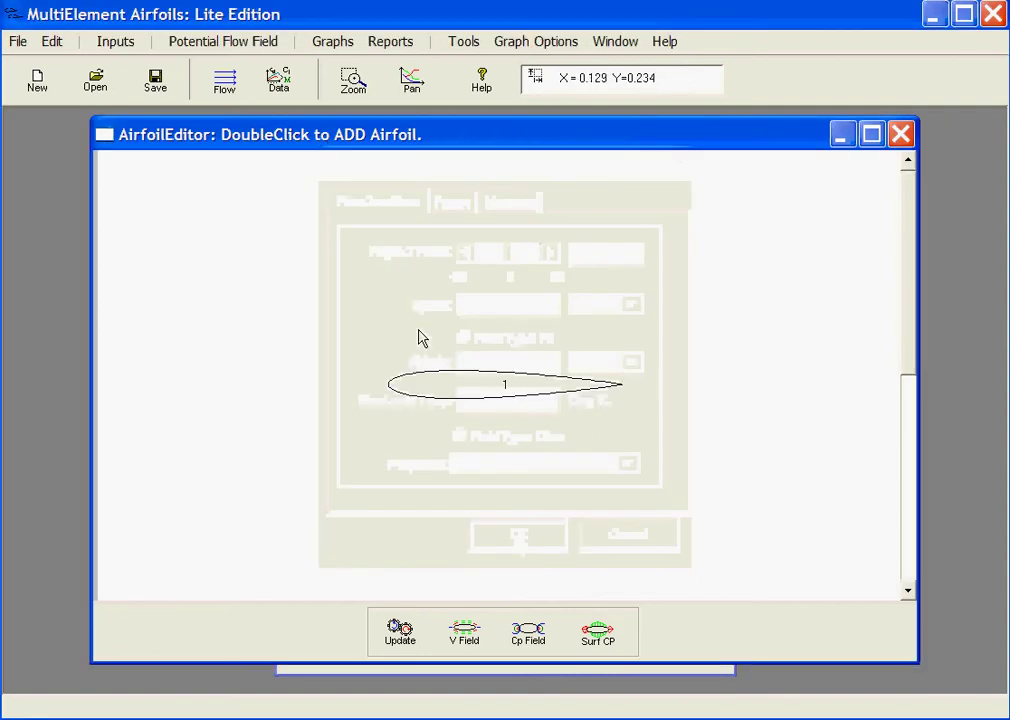
# - Plot the surface pressure coefficient graph and move it to the right of the airfoil
pyautogui.click(342, 50)
pyautogui.click(350, 66)
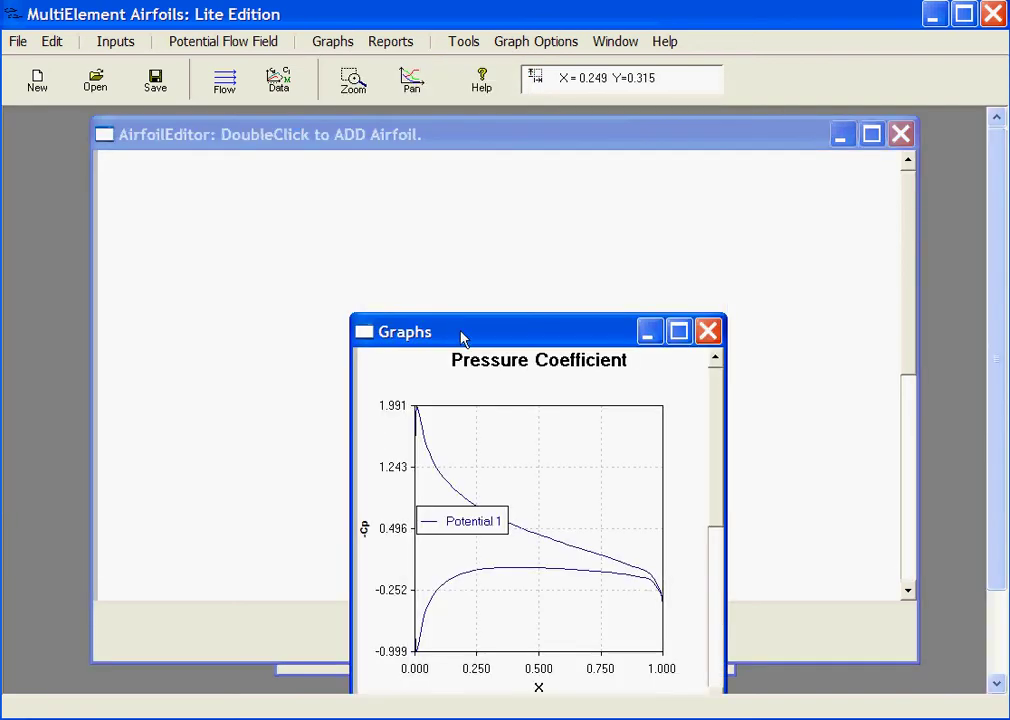
pyautogui.moveTo(462, 338); pyautogui.dragTo(210, 208)
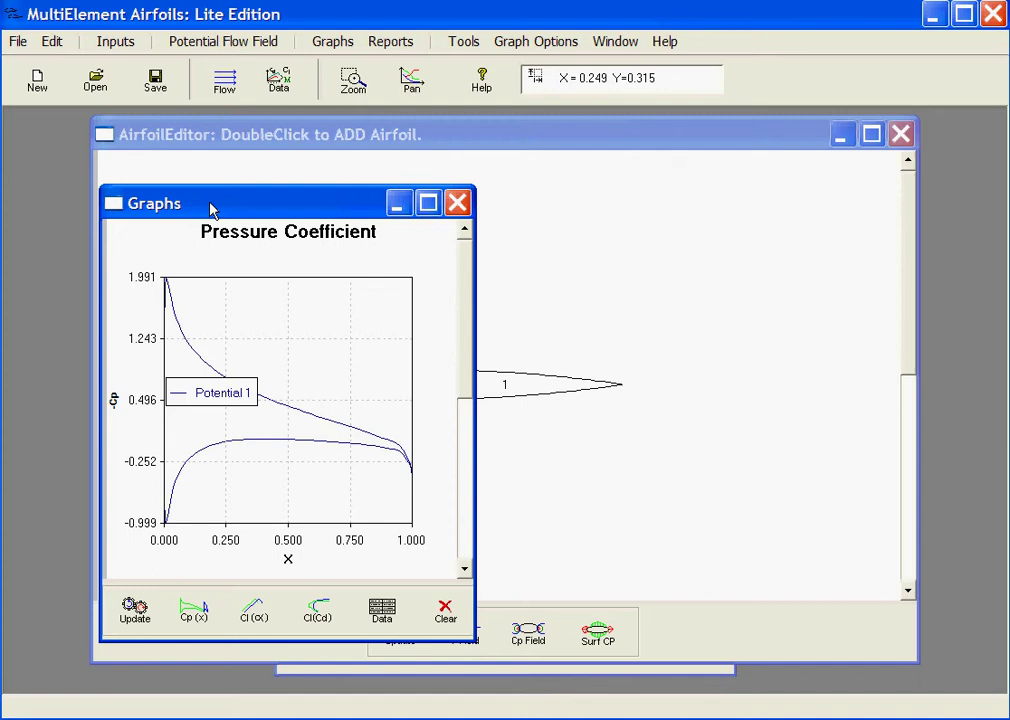
pyautogui.moveTo(210, 208); pyautogui.dragTo(717, 189)
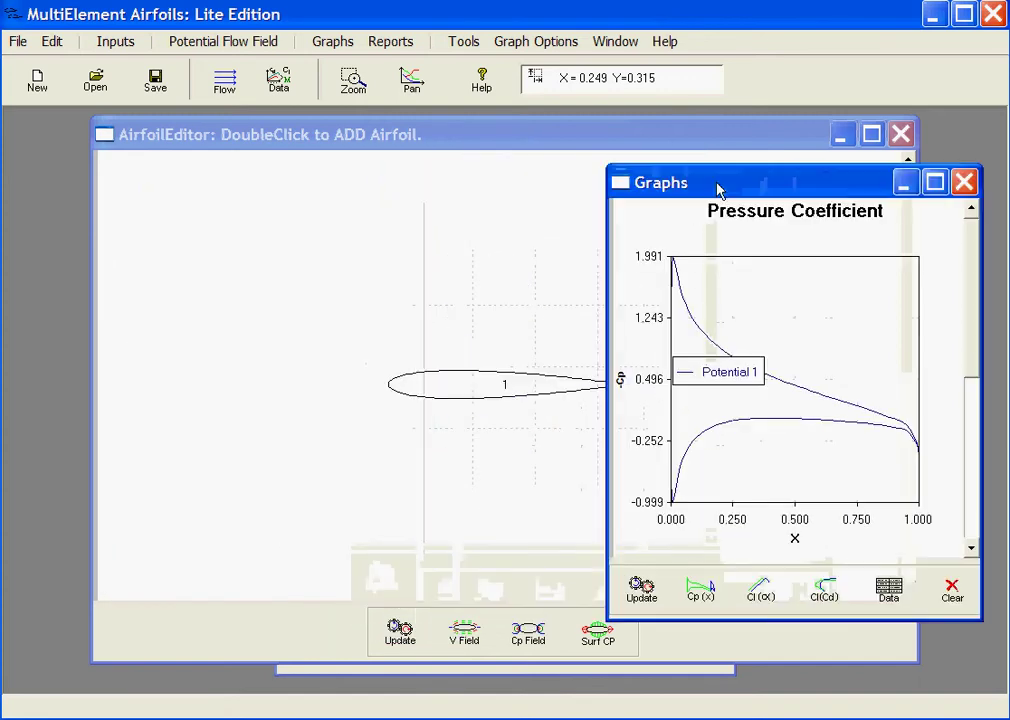
# - Show the Cp Squares colour map of the pressure coefficient field around the NACA 0012 airfoil
pyautogui.click(210, 42)
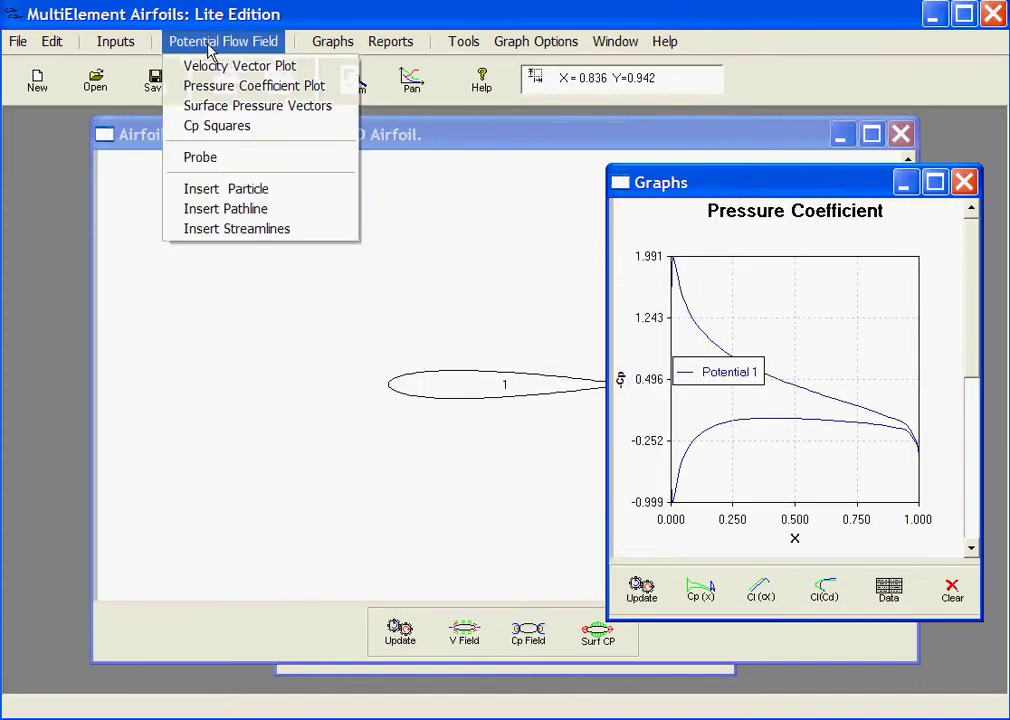
pyautogui.click(205, 126)
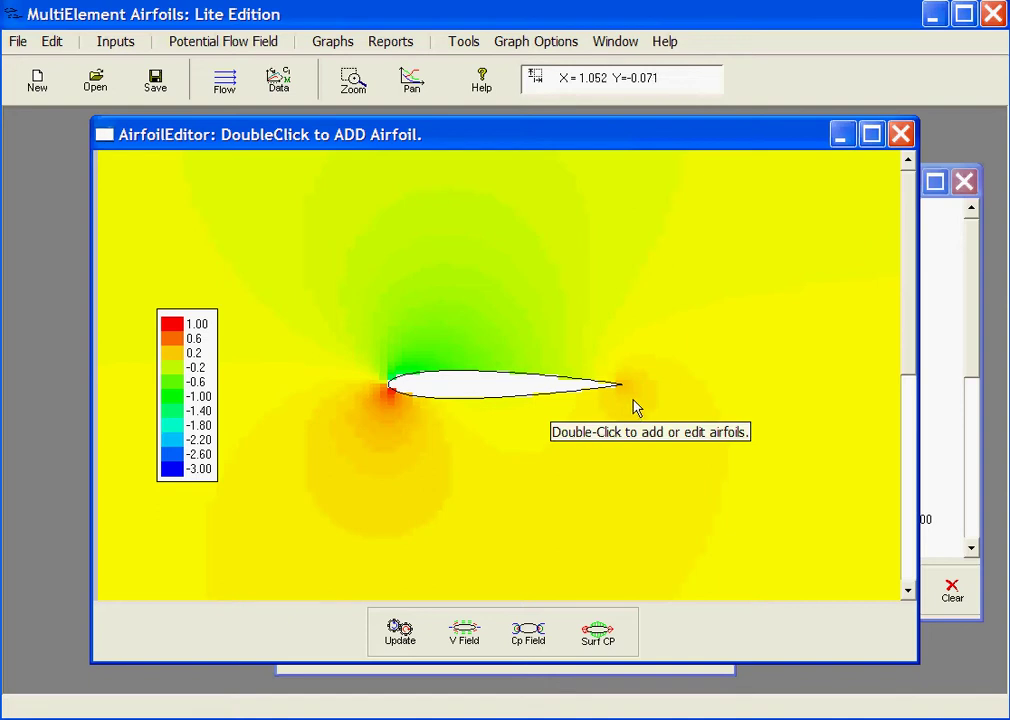
# - Add a NACA 0012 flap behind the trailing edge with chord 0.25 and rotation angle 15°
pyautogui.doubleClick(630, 402)
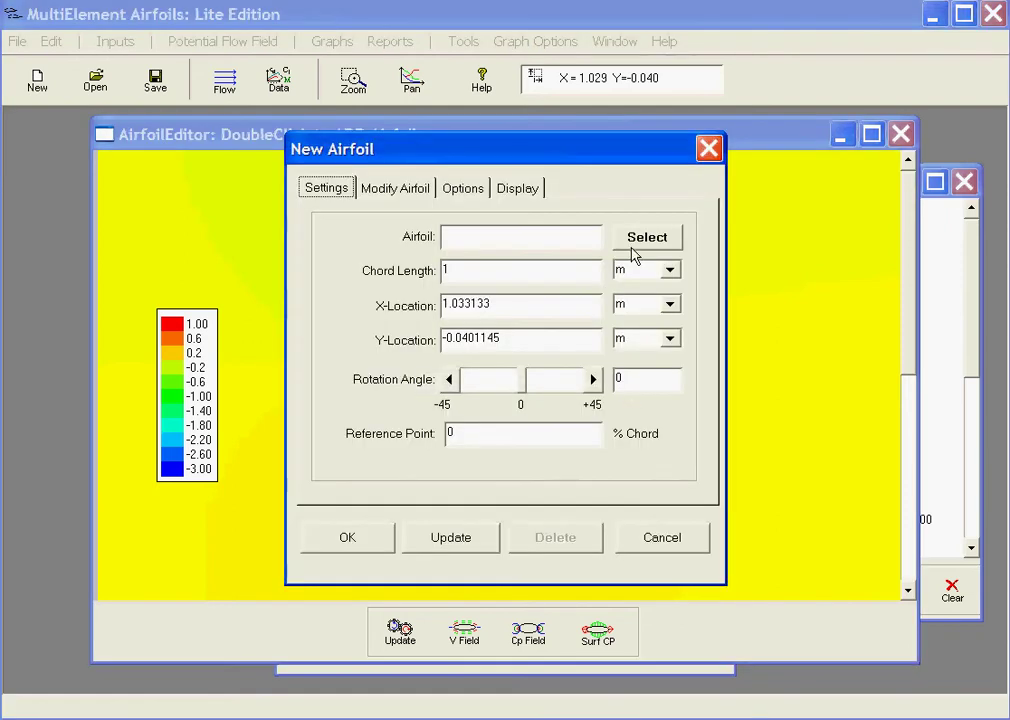
pyautogui.click(632, 245)
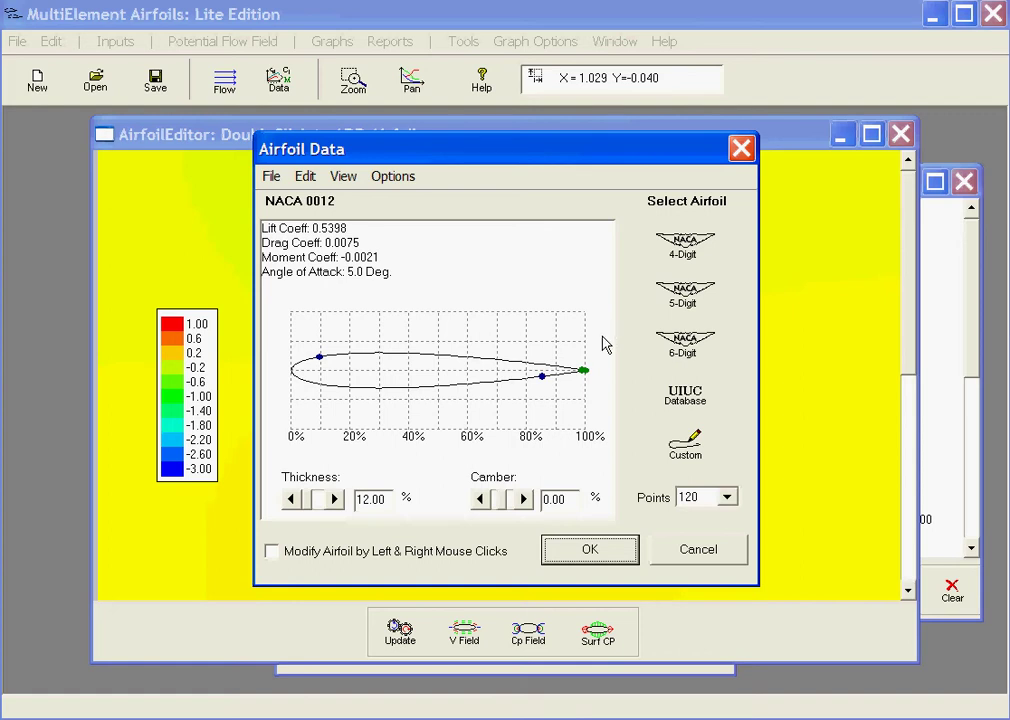
pyautogui.click(580, 553)
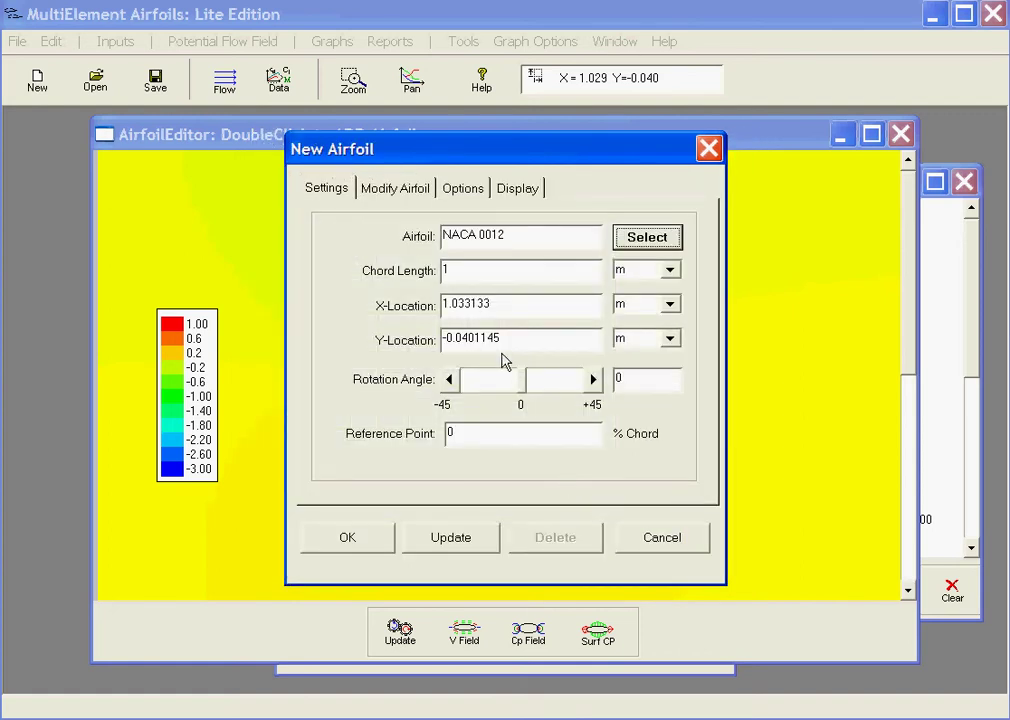
pyautogui.click(480, 274)
pyautogui.press('BackSpace')
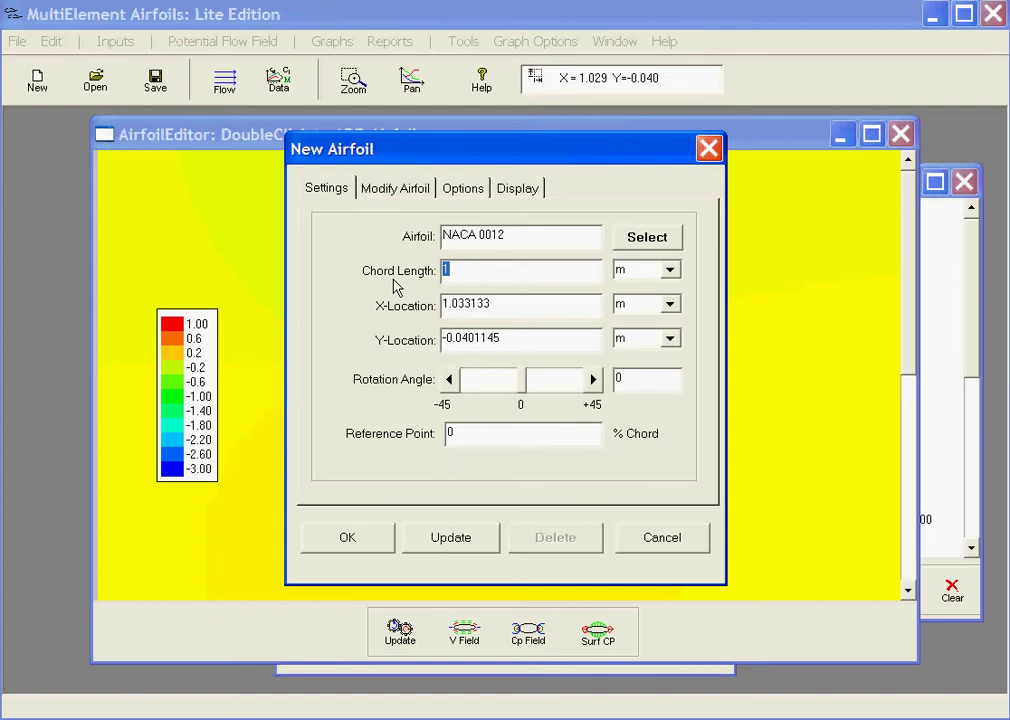
pyautogui.write('.25')
pyautogui.click(620, 378)
pyautogui.write('15')
pyautogui.click(369, 540)
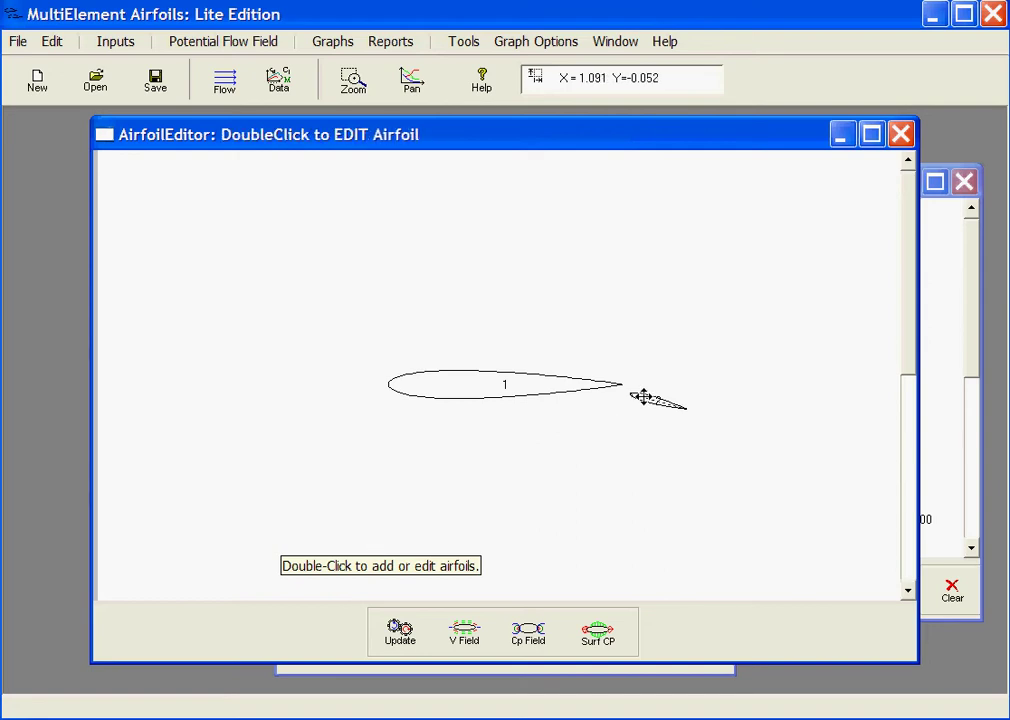
# - Nudge the flap slightly down-left, then view Potential Flow Results (lift 1.85, drag 0.0164)
pyautogui.moveTo(642, 395)
pyautogui.mouseDown()
pyautogui.moveTo(630, 414)
pyautogui.moveTo(636, 397)
pyautogui.mouseUp()
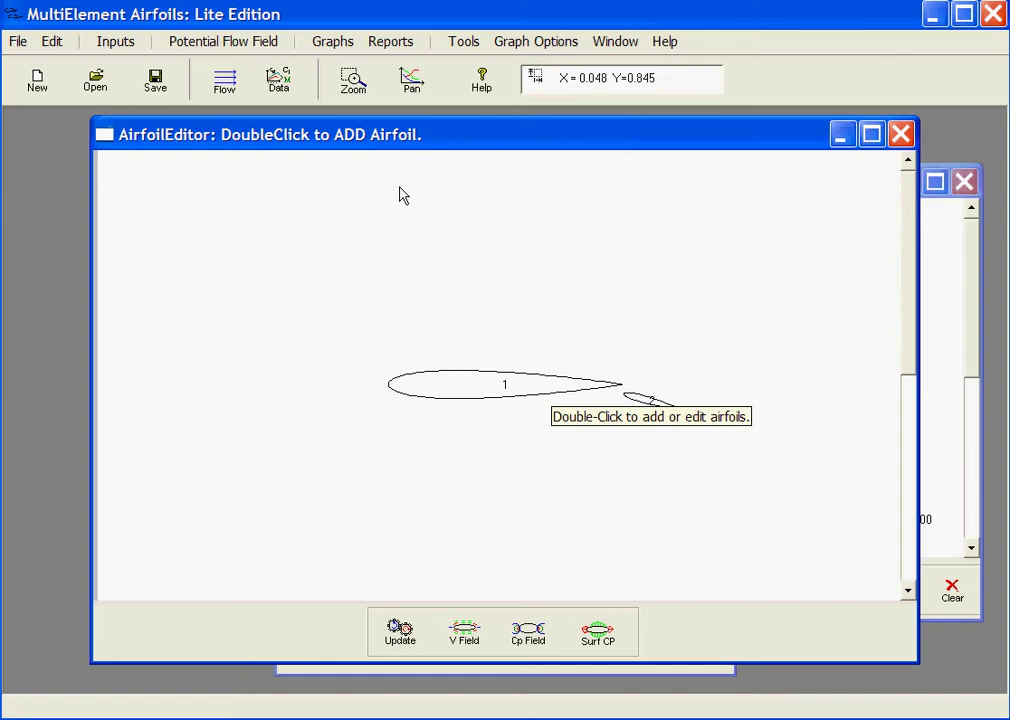
pyautogui.click(378, 50)
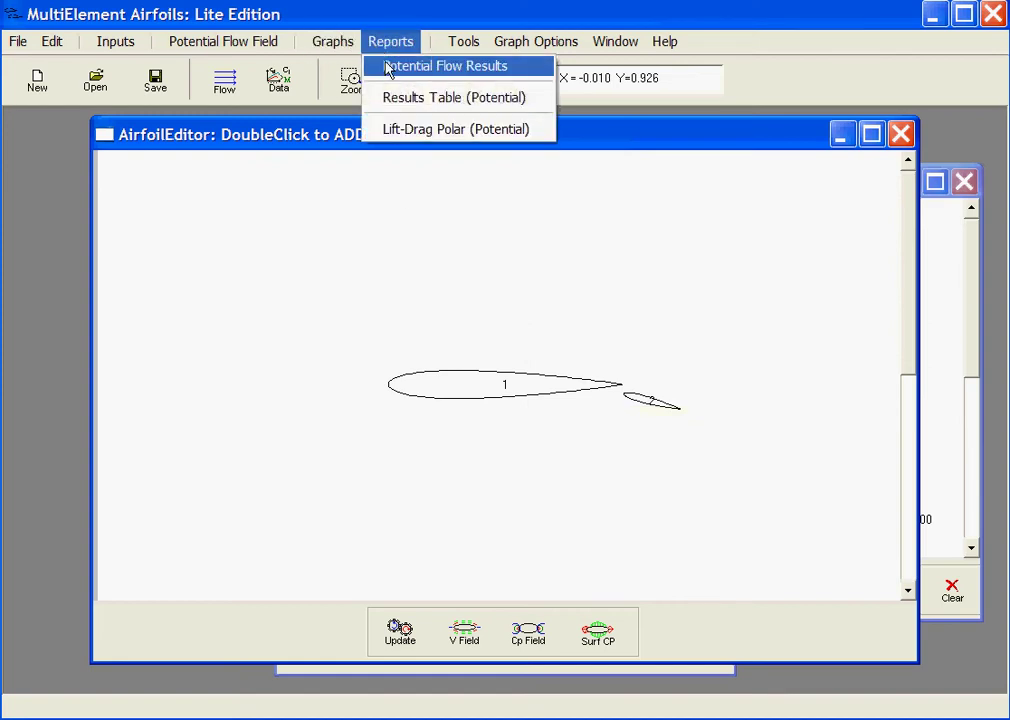
pyautogui.click(389, 67)
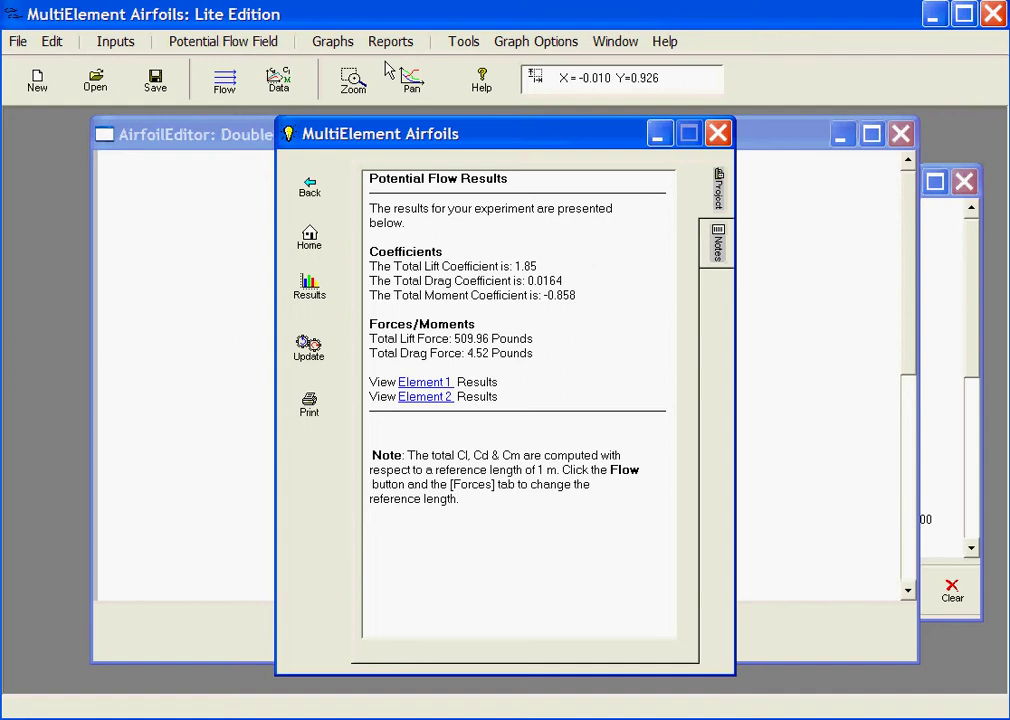
# - Plot -Cp curves for the airfoil and flap, shift the graph left, and raise its legend
pyautogui.click(338, 52)
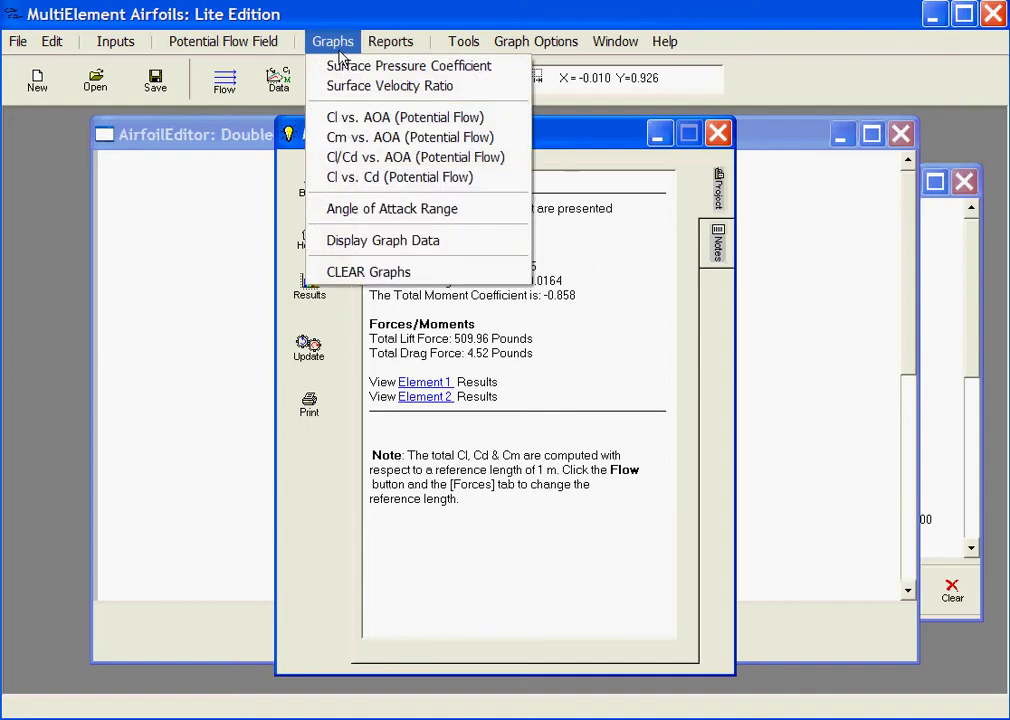
pyautogui.click(345, 66)
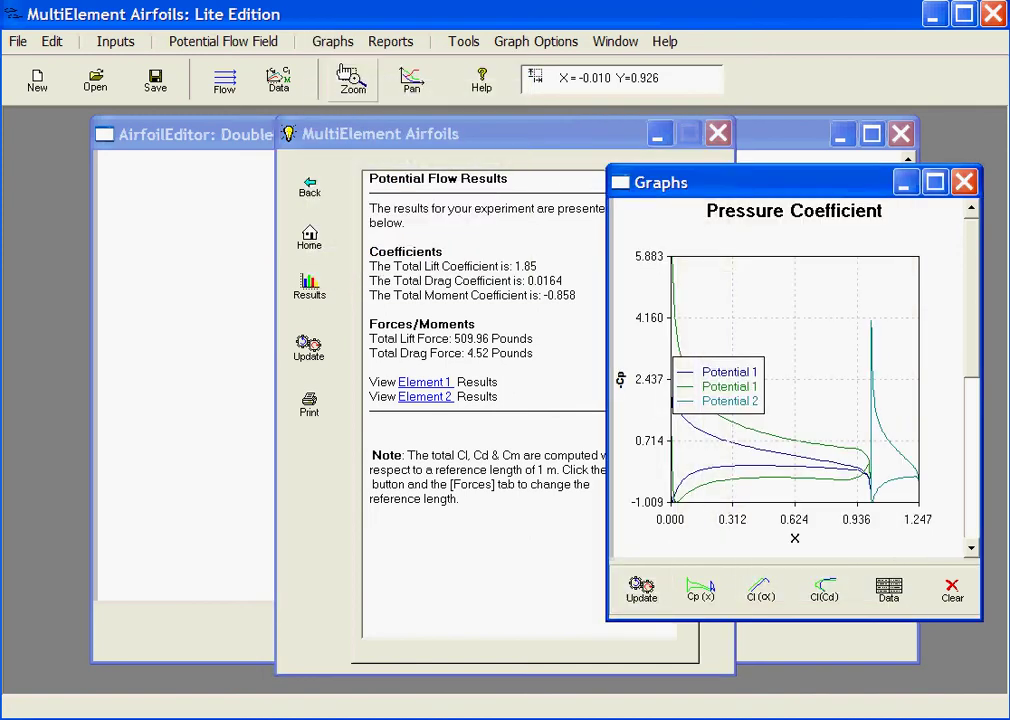
pyautogui.moveTo(645, 186); pyautogui.dragTo(307, 202)
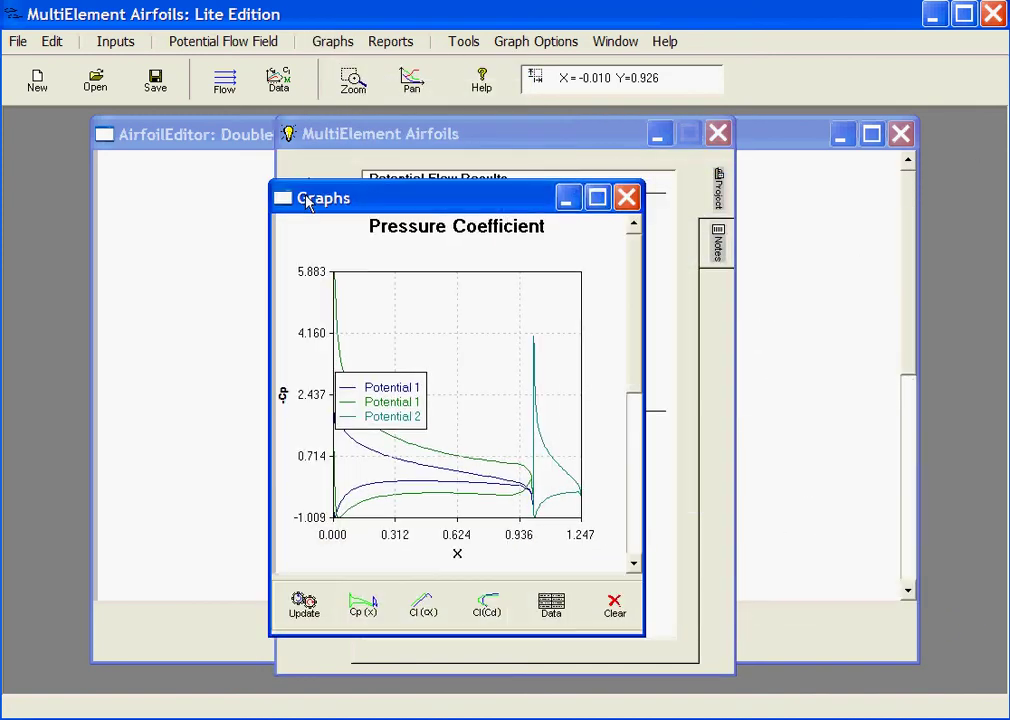
pyautogui.moveTo(383, 390); pyautogui.dragTo(441, 328)
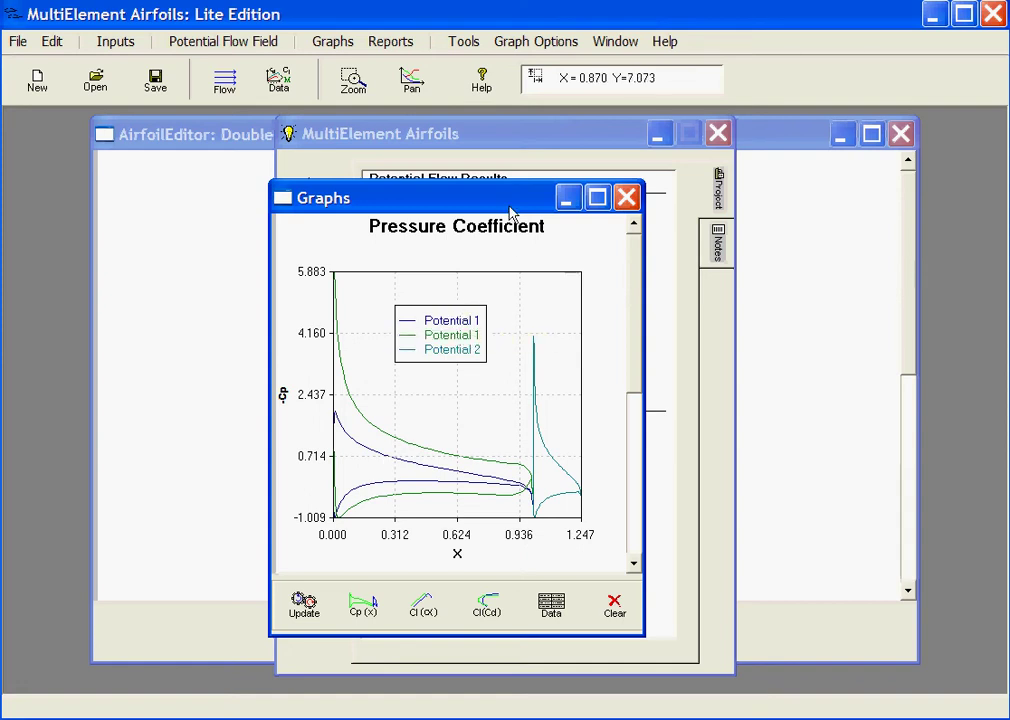
# - Bring the airfoil editor forward and drag airfoil 2 farther down and behind the trailing edge
pyautogui.click(760, 311)
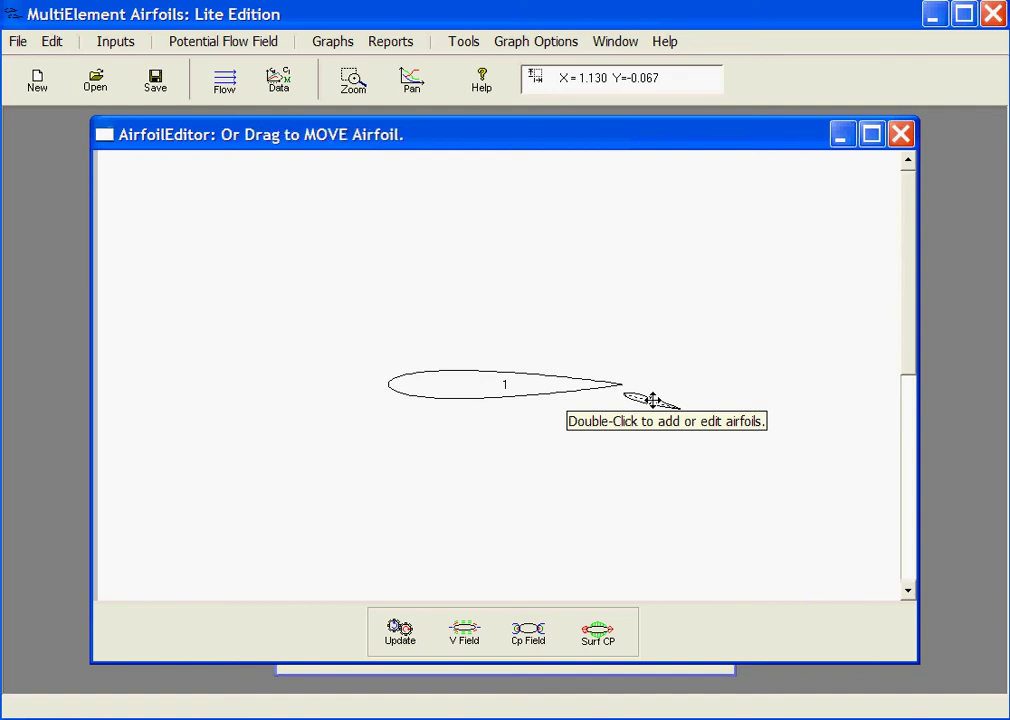
pyautogui.moveTo(652, 399); pyautogui.dragTo(667, 440)
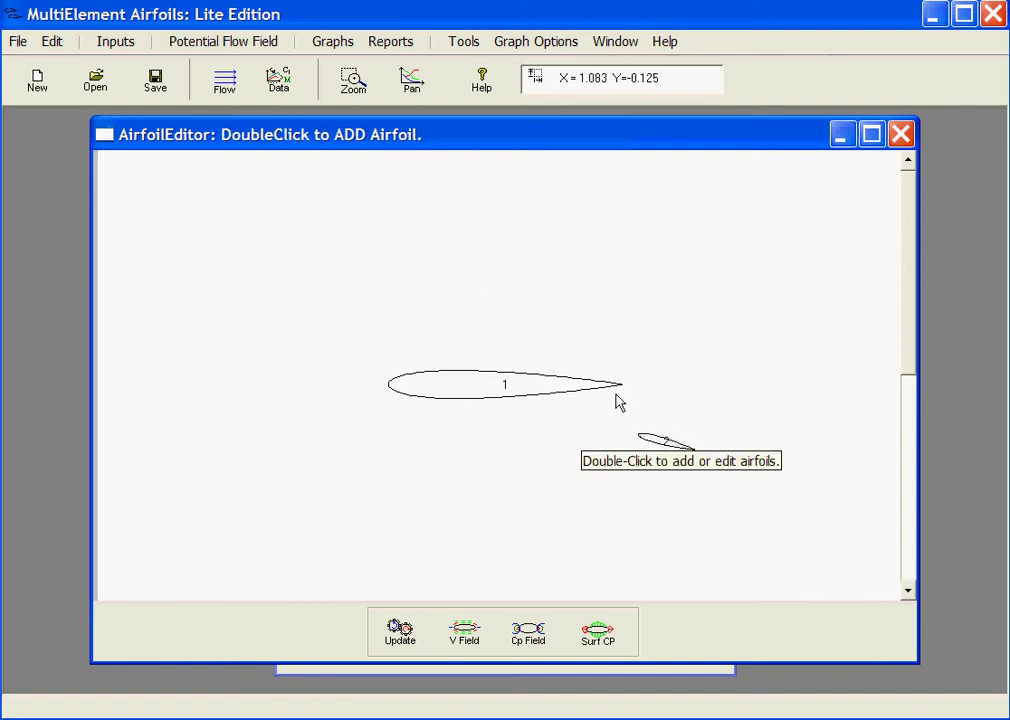
# - View the Potential Flow Results for the wider-gap layout, showing lift coefficient 1.37
pyautogui.click(391, 44)
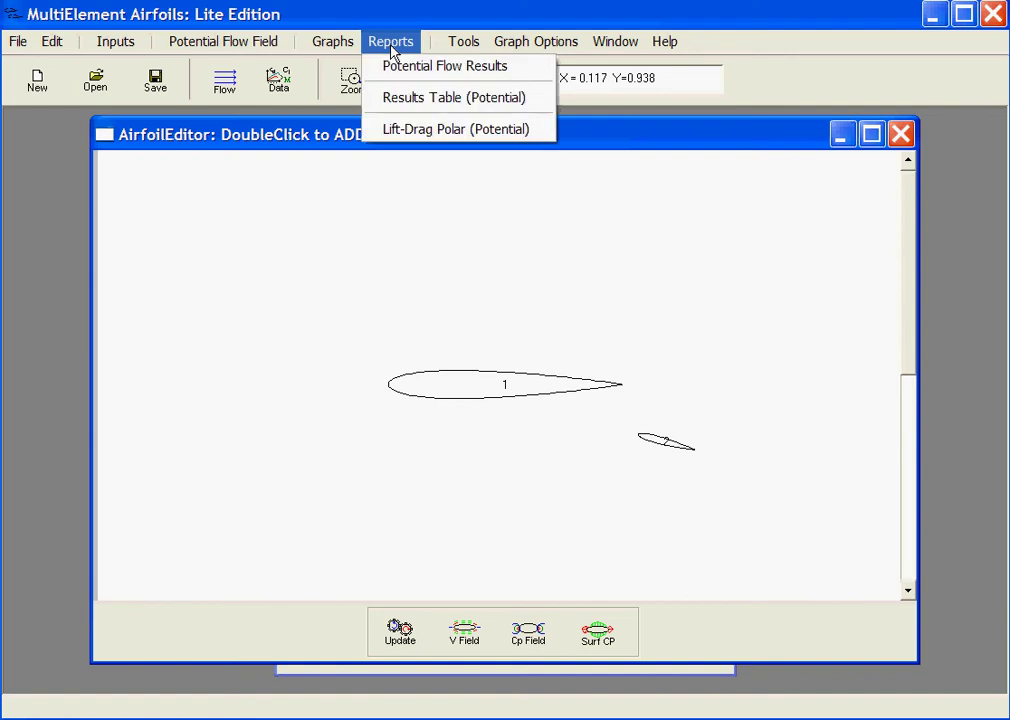
pyautogui.click(400, 72)
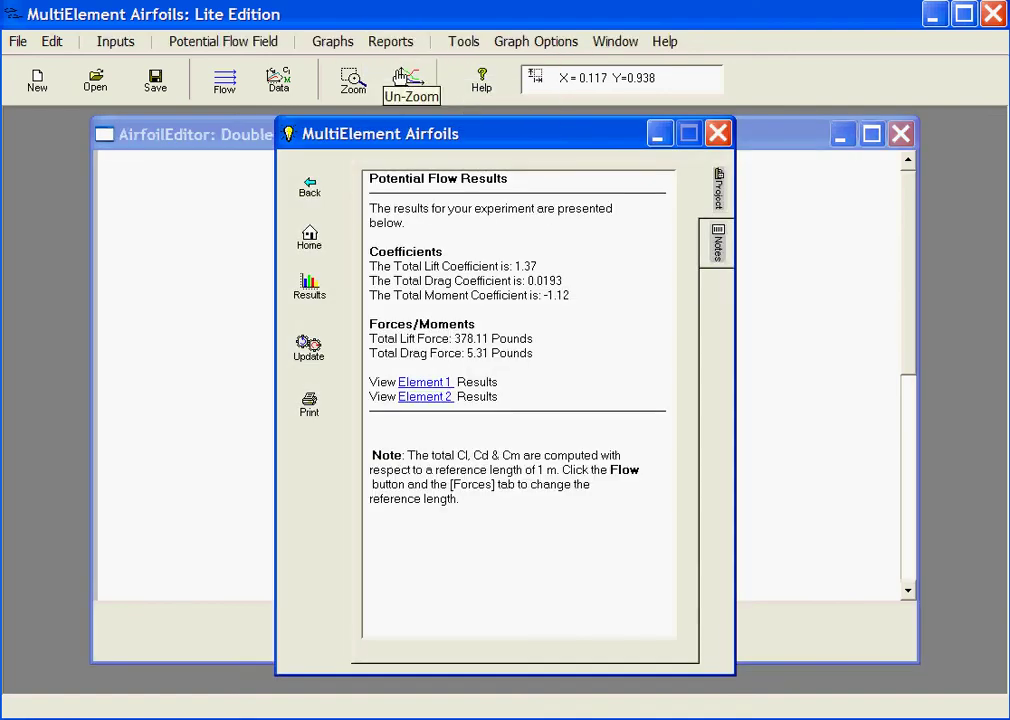
pyautogui.click(243, 211)
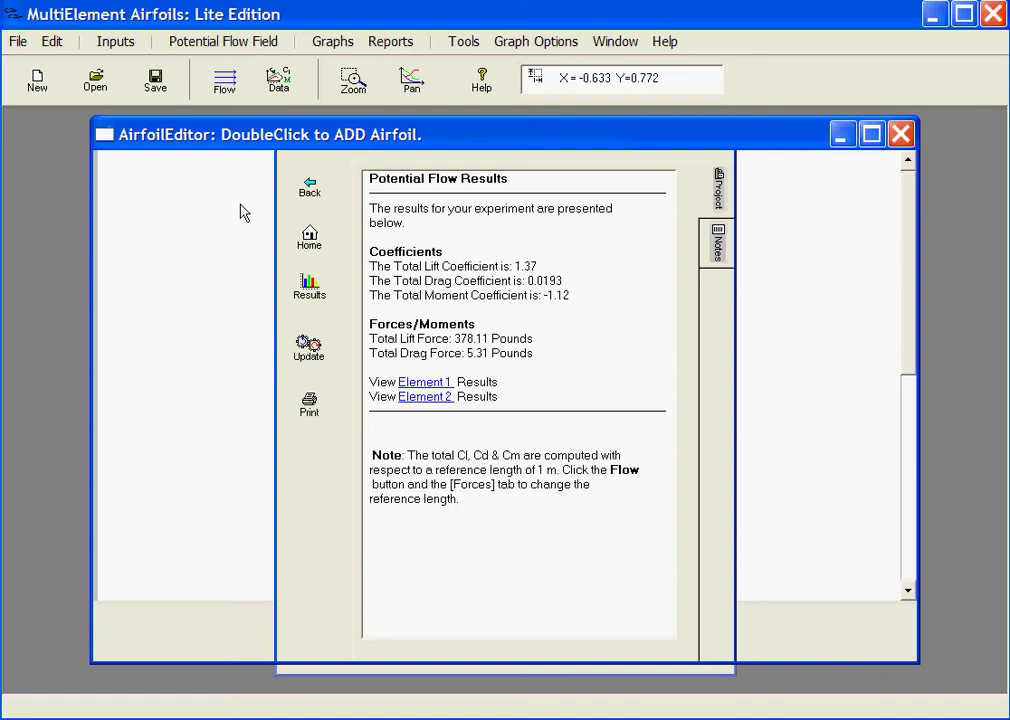
# - Add the new surface pressure coefficient curves to the graph and return to the airfoil editor
pyautogui.click(384, 45)
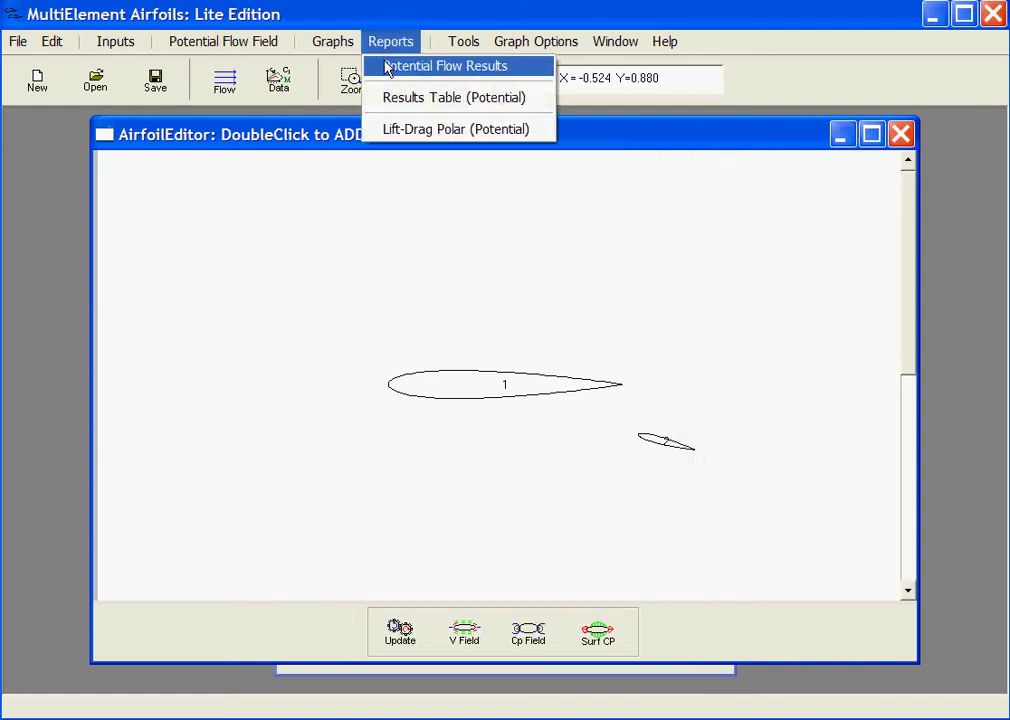
pyautogui.moveTo(334, 41)
pyautogui.click(338, 65)
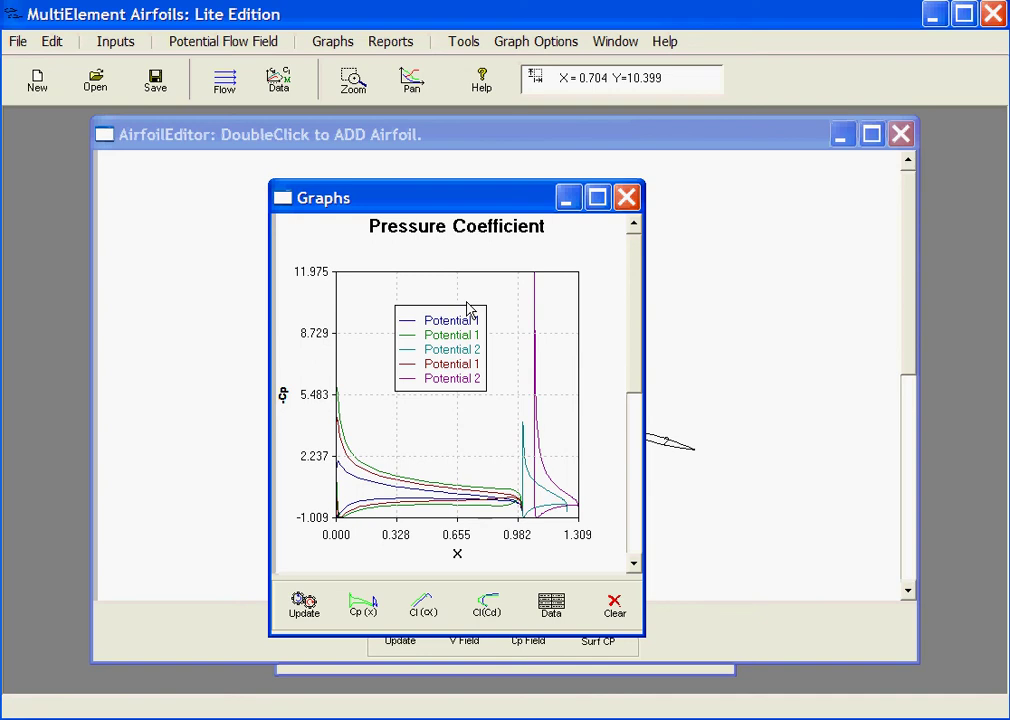
pyautogui.click(660, 344)
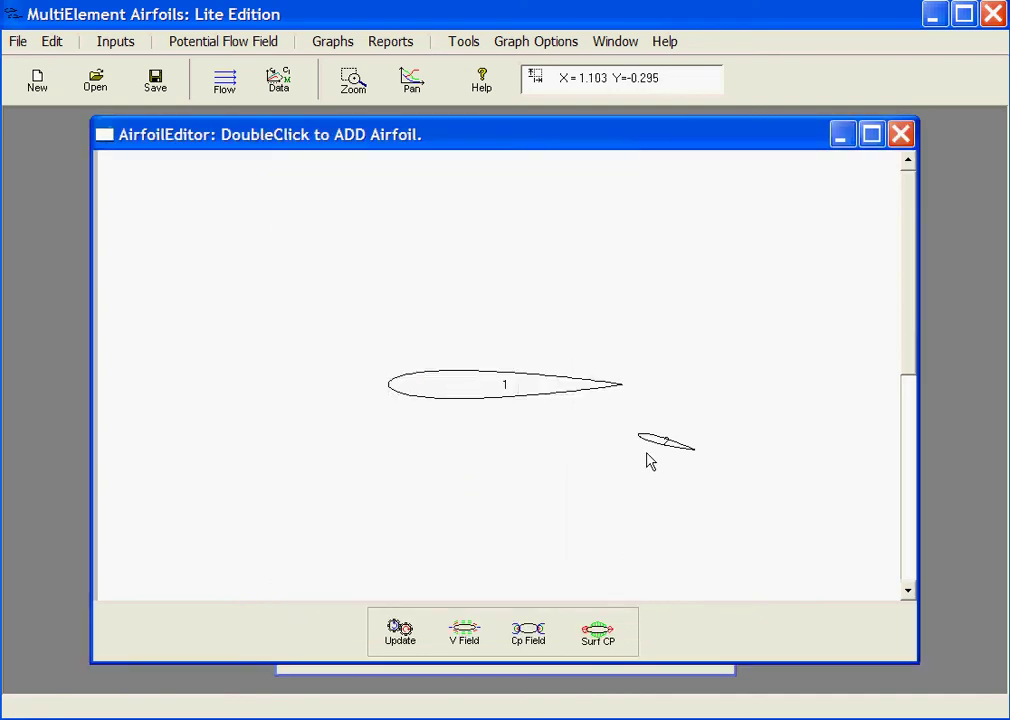
# - Drag the flap back up under airfoil 1's trailing edge and zoom in on the flap
pyautogui.moveTo(649, 441); pyautogui.dragTo(638, 397)
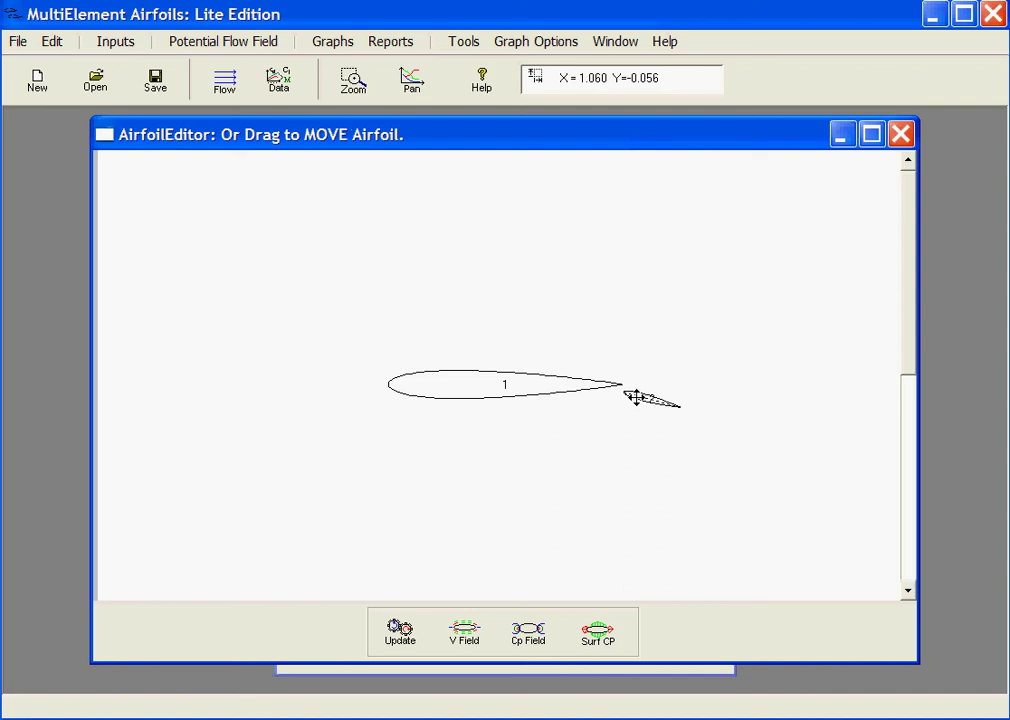
pyautogui.click(356, 86)
pyautogui.moveTo(591, 354); pyautogui.dragTo(708, 443)
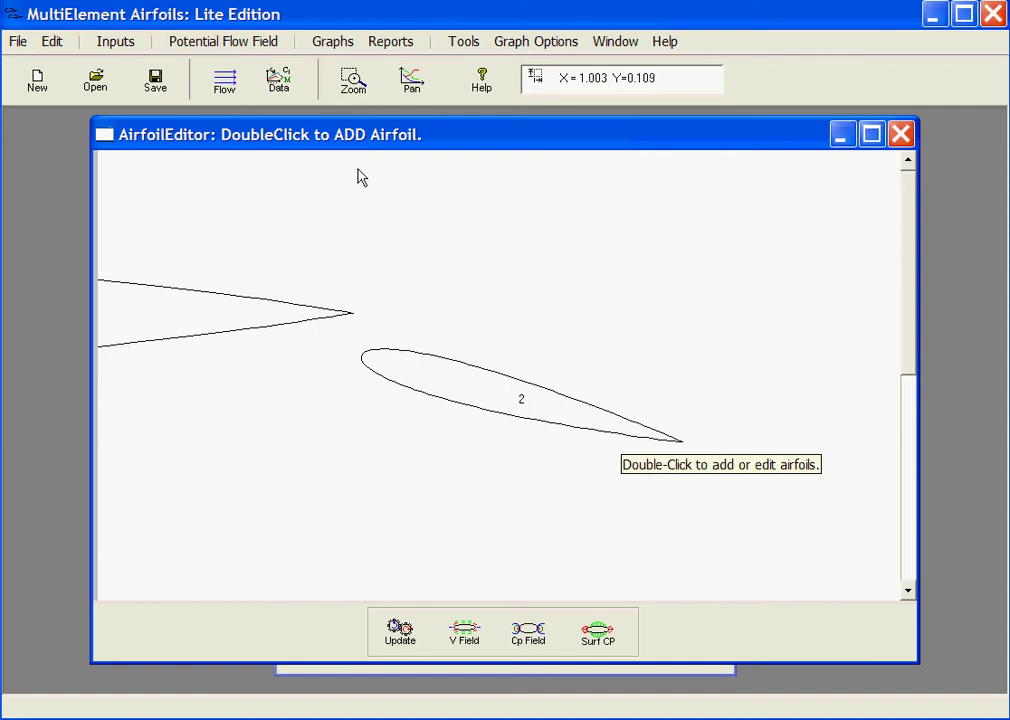
# - Show the Cp Squares pressure coefficient colour field around the flap and airfoil 1's trailing edge
pyautogui.click(223, 47)
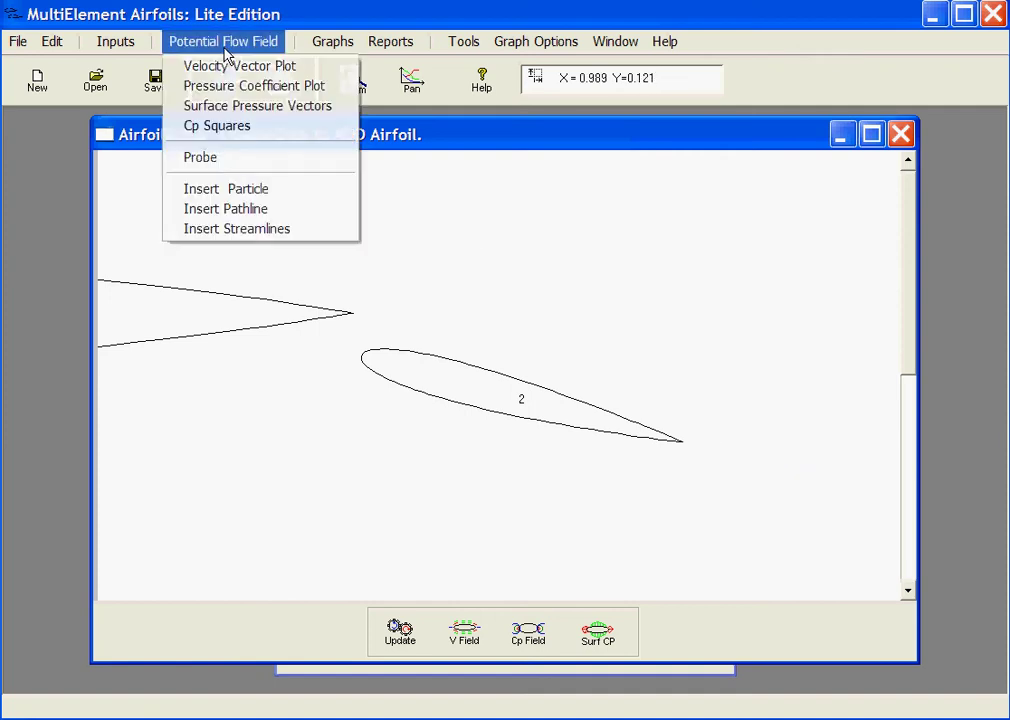
pyautogui.click(224, 127)
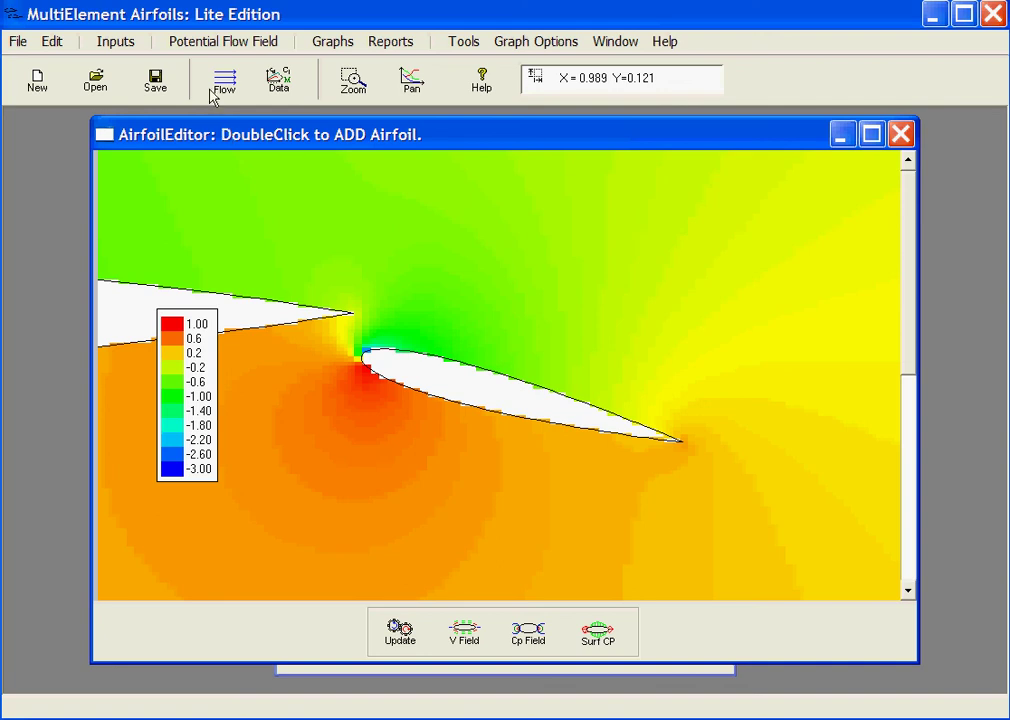
pyautogui.click(198, 41)
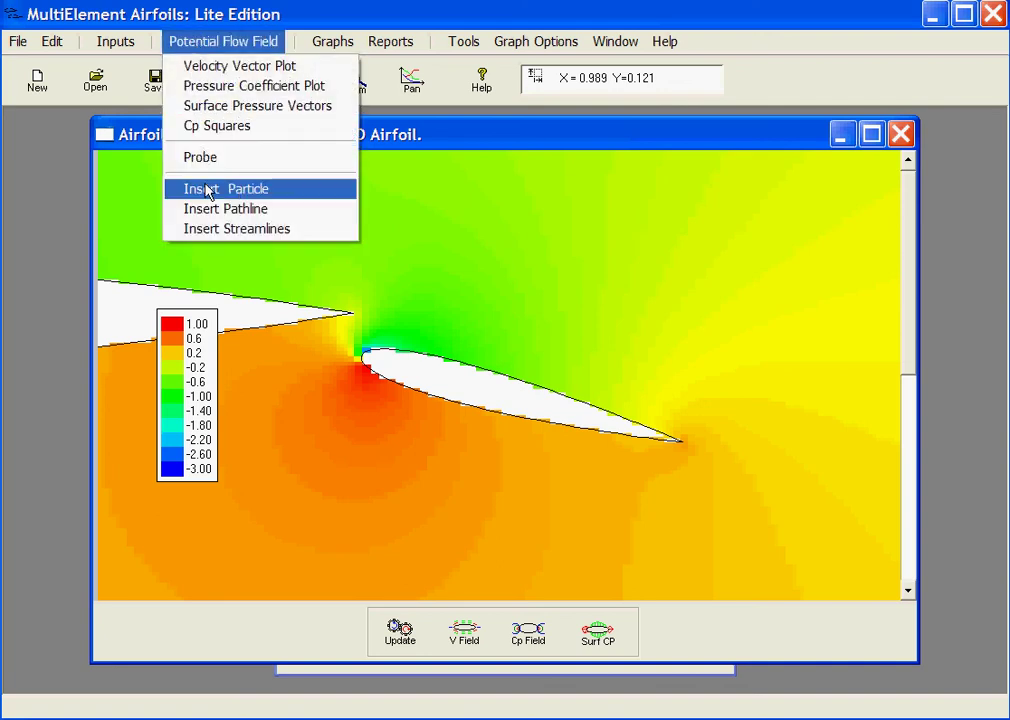
# - Add streamlines over the flap and its slot, then release a tracer particle upstream
pyautogui.click(212, 229)
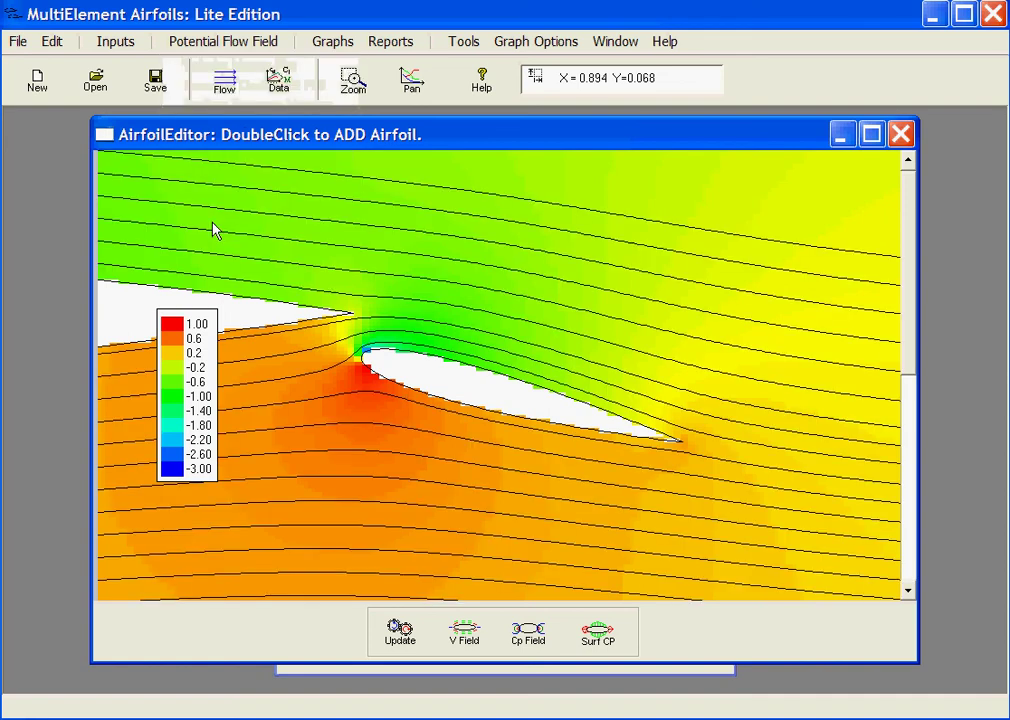
pyautogui.click(213, 43)
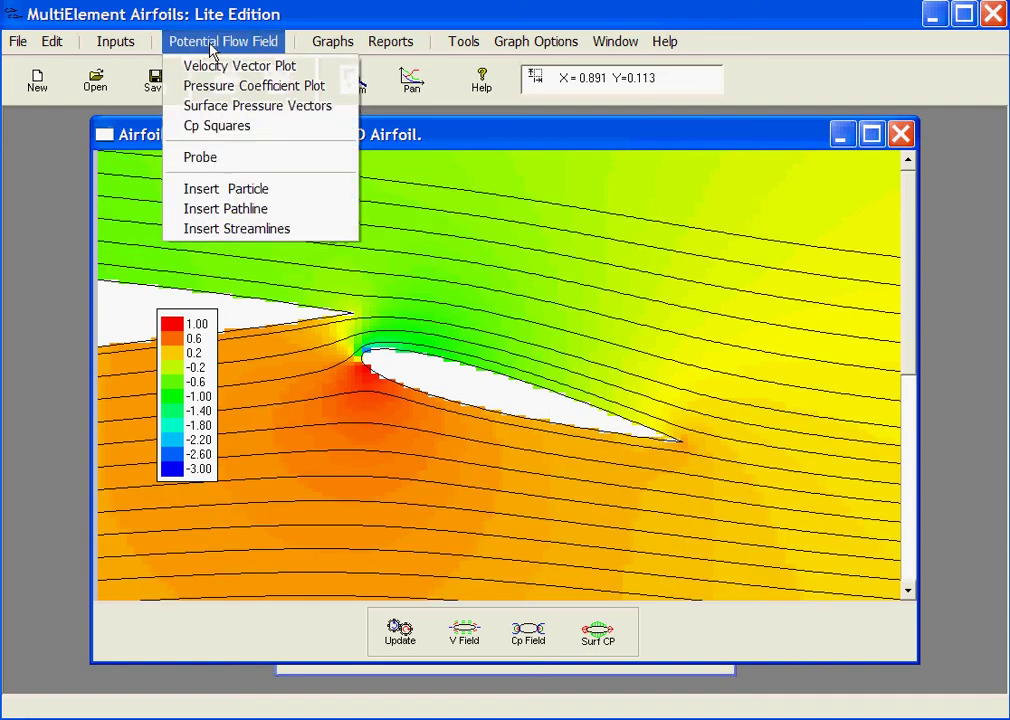
pyautogui.click(220, 190)
pyautogui.click(241, 353)
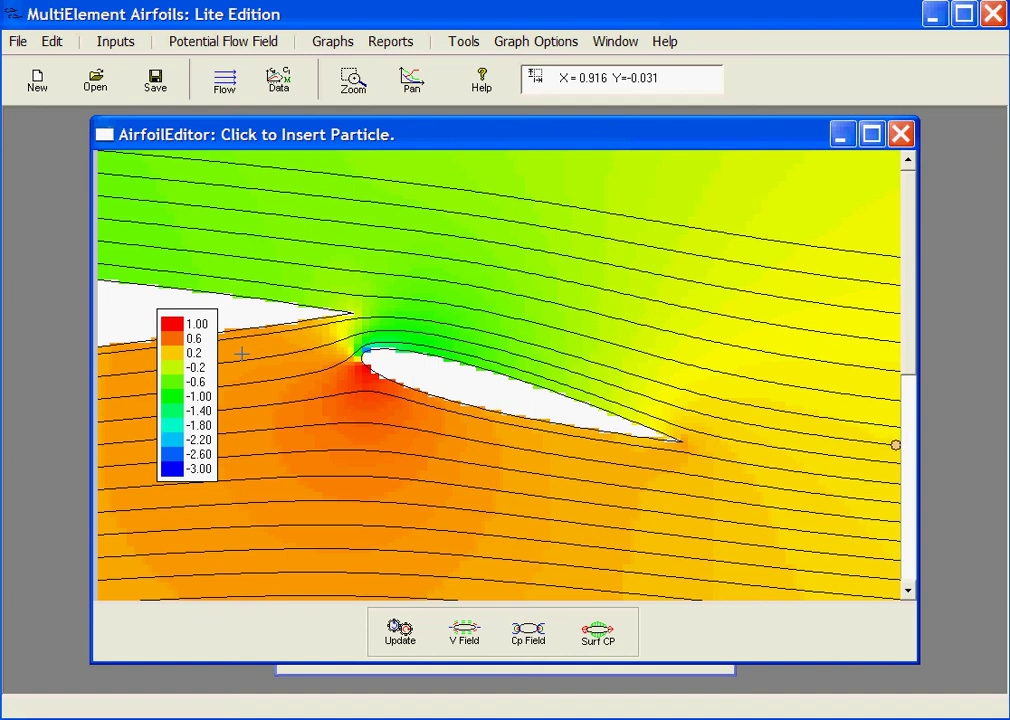
pyautogui.click(224, 45)
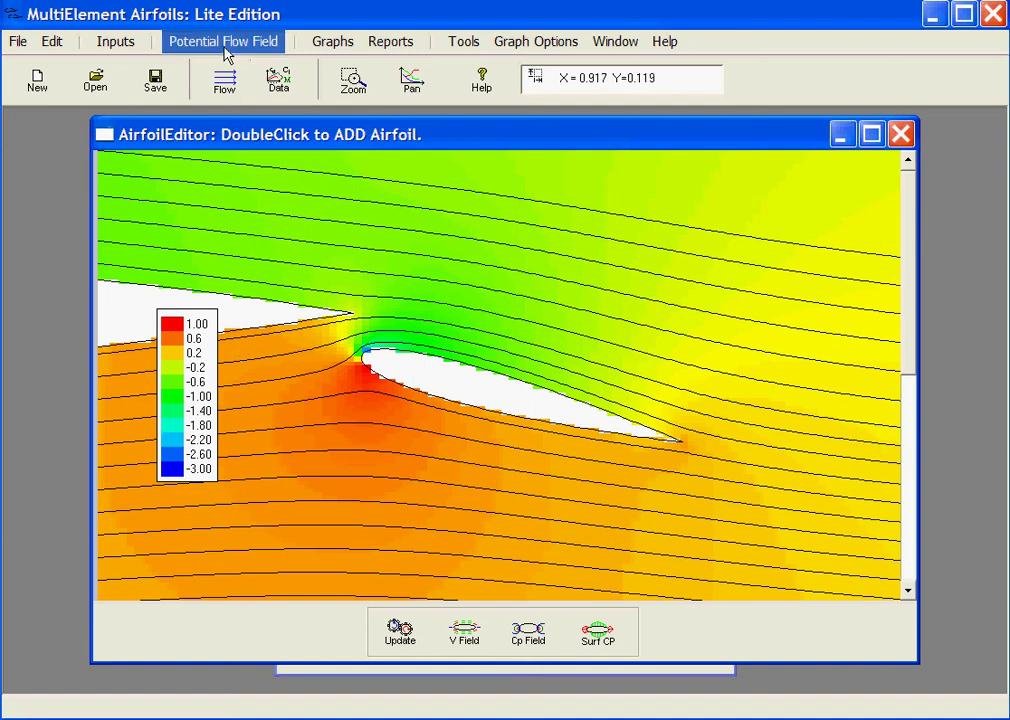
# - Probe just above the flap, reading Cp -0.363 and 116.73 mph, then dismiss the readout
pyautogui.click(225, 48)
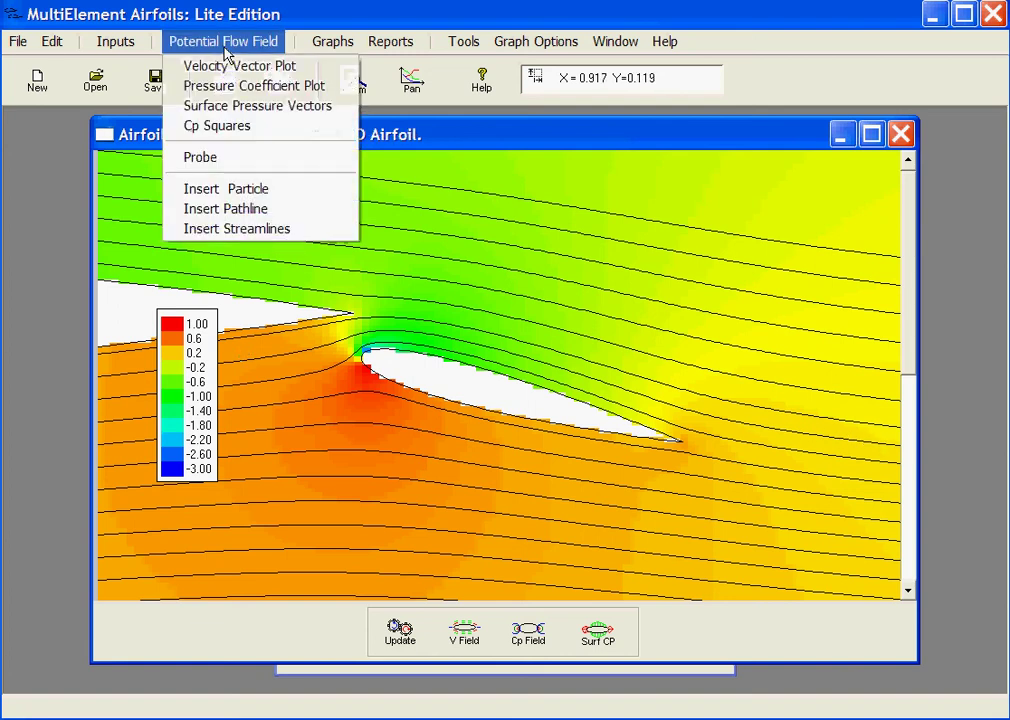
pyautogui.click(200, 162)
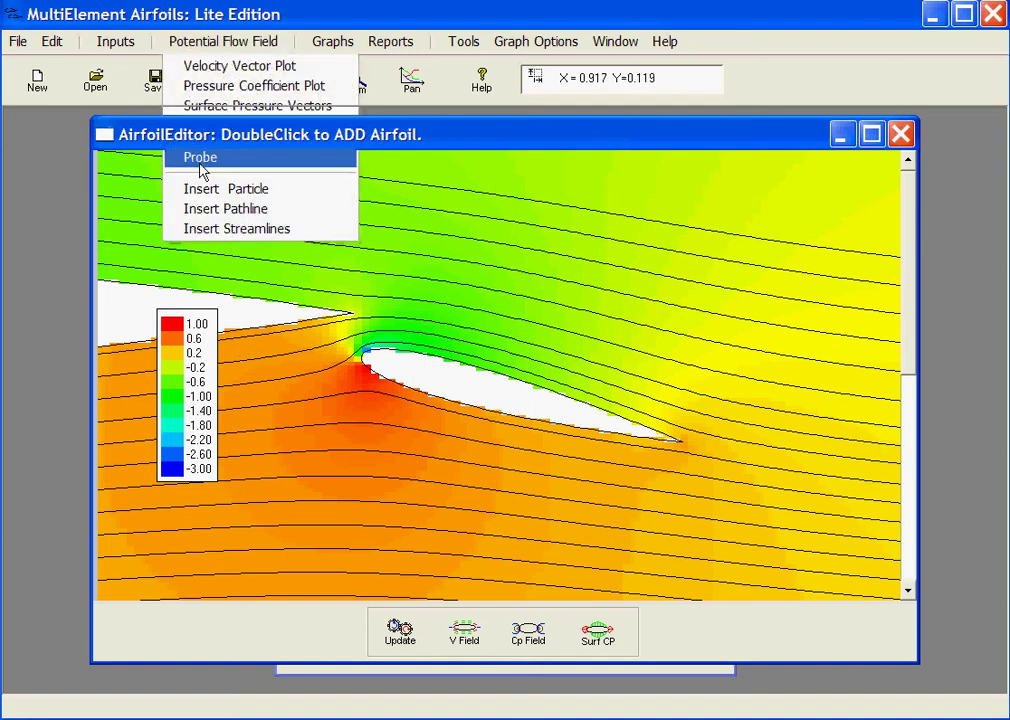
pyautogui.click(548, 298)
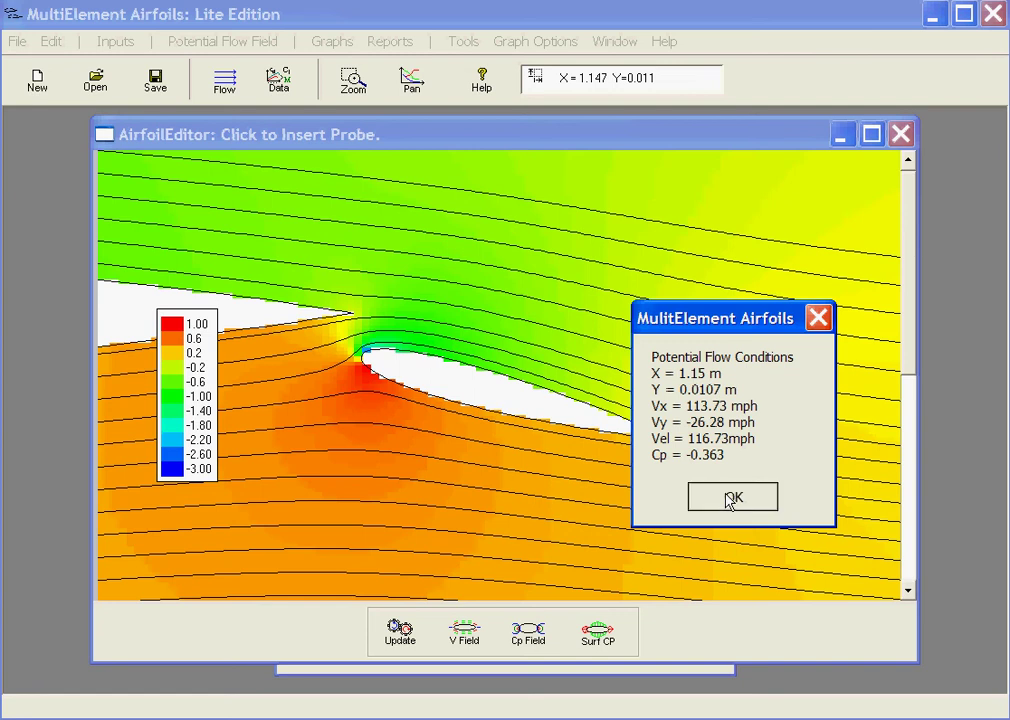
pyautogui.click(731, 499)
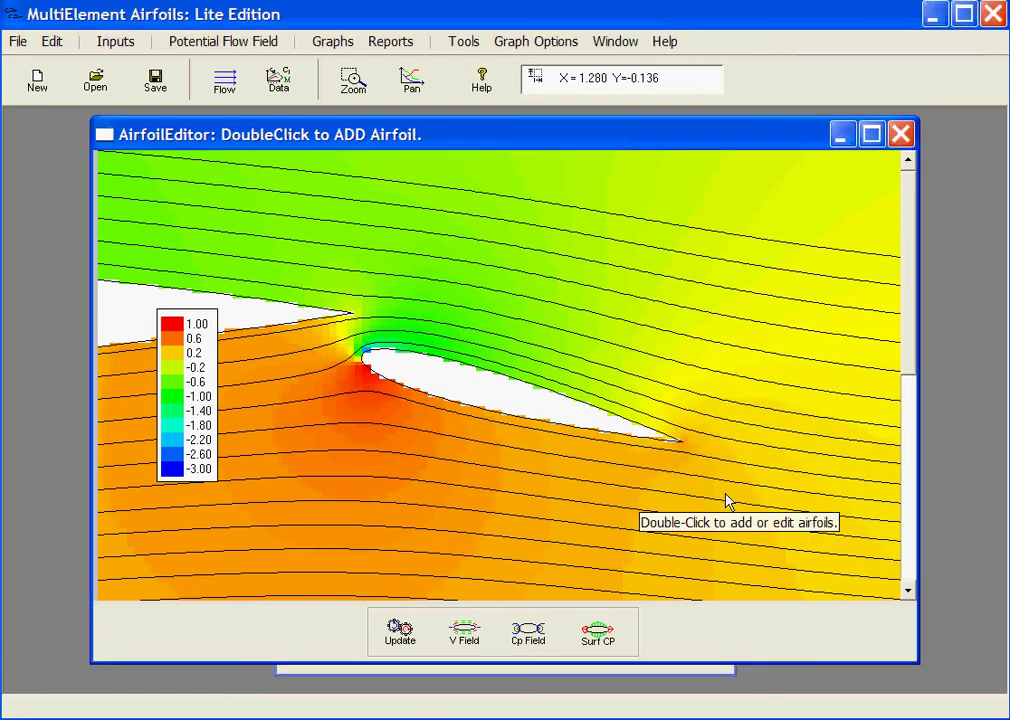